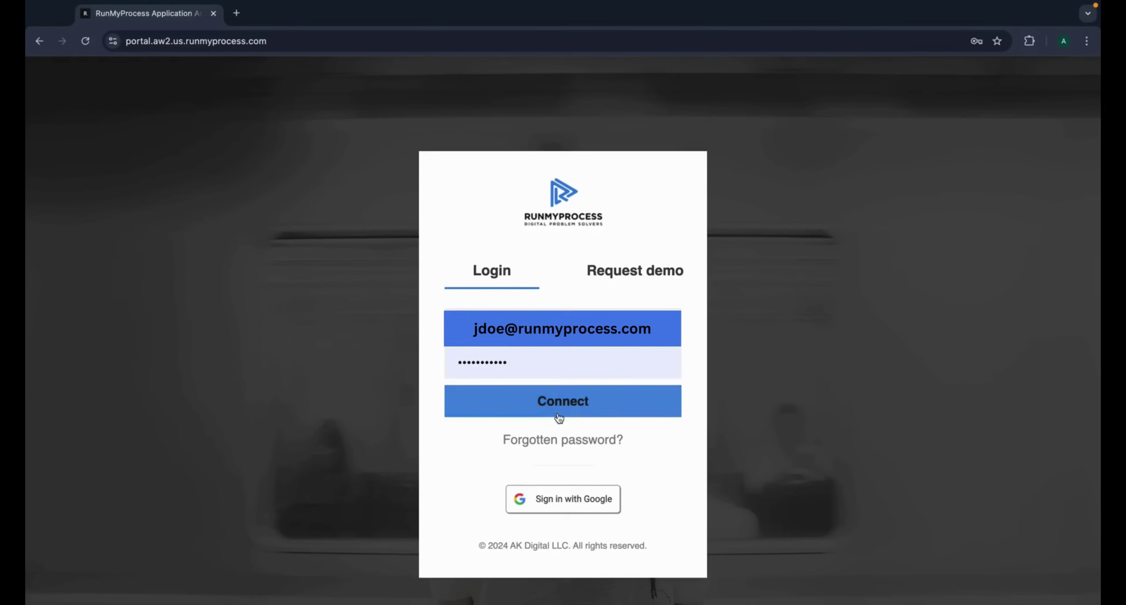
Sign in, then add an activity and an exclusive gateway after the start event
click(557, 411)
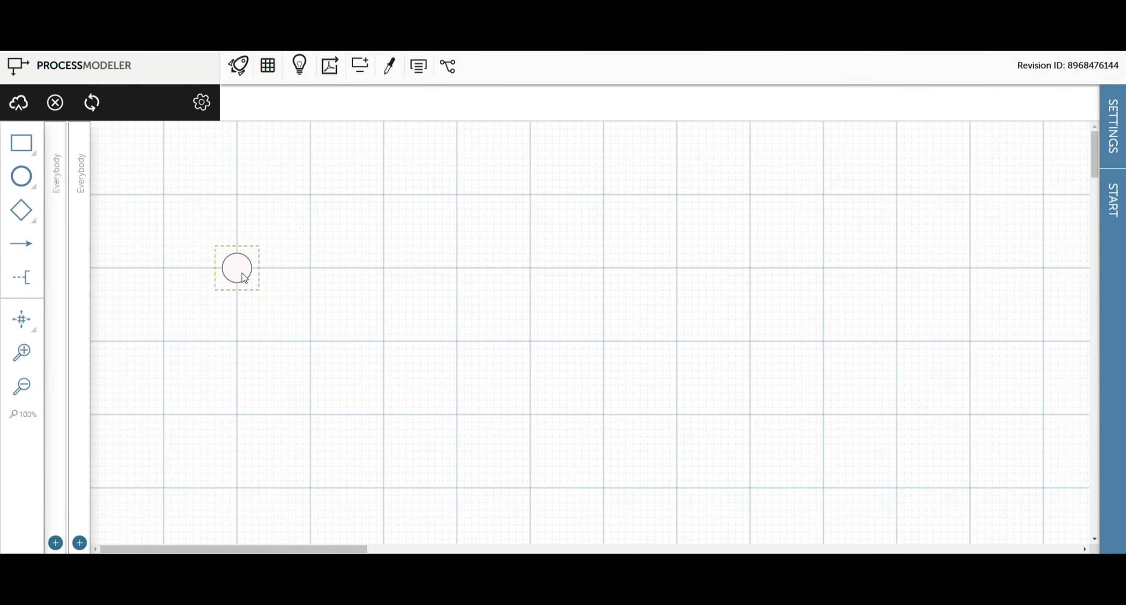
click(283, 262)
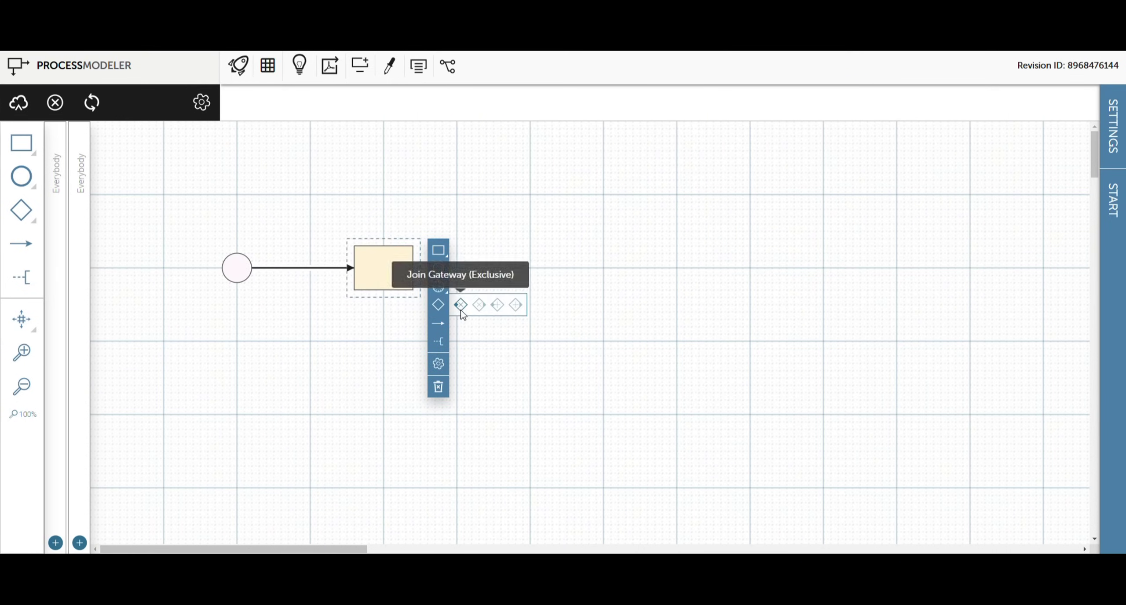
click(461, 306)
Add two branch activities after the gateway and link the upper one to the joining gateway
drag(570, 257, 664, 262)
mouse_move(580, 259)
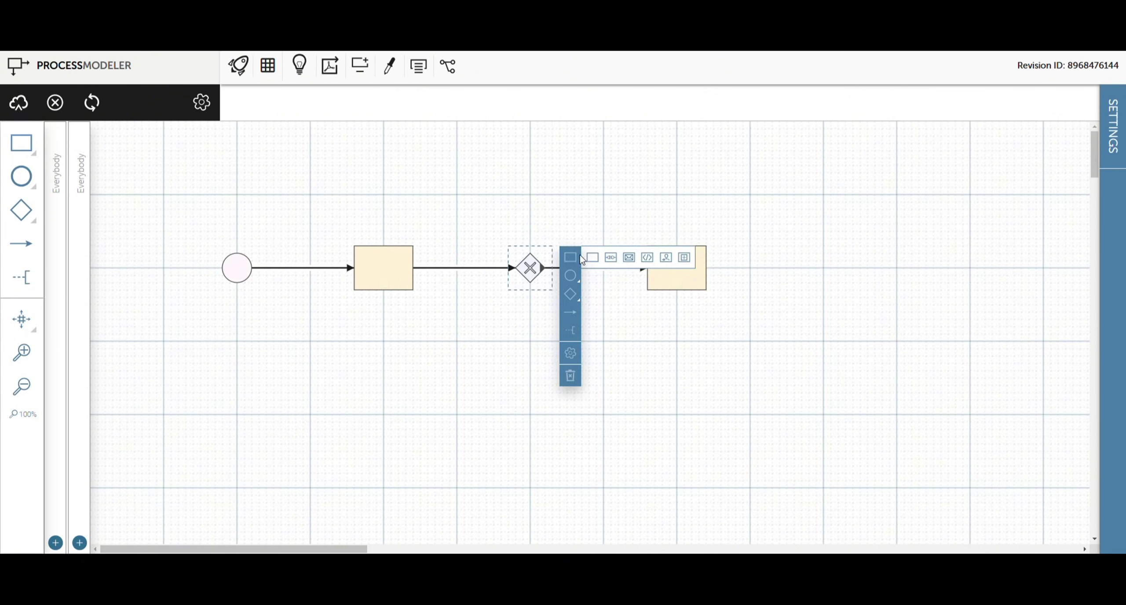
drag(581, 260, 813, 264)
click(697, 270)
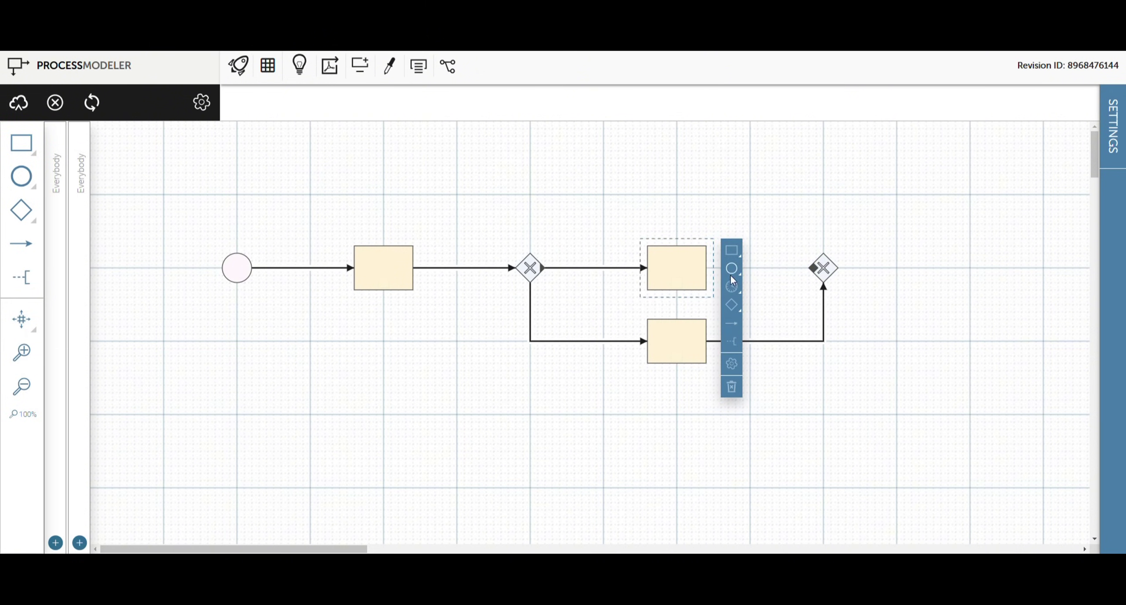
drag(732, 324, 905, 277)
mouse_move(863, 277)
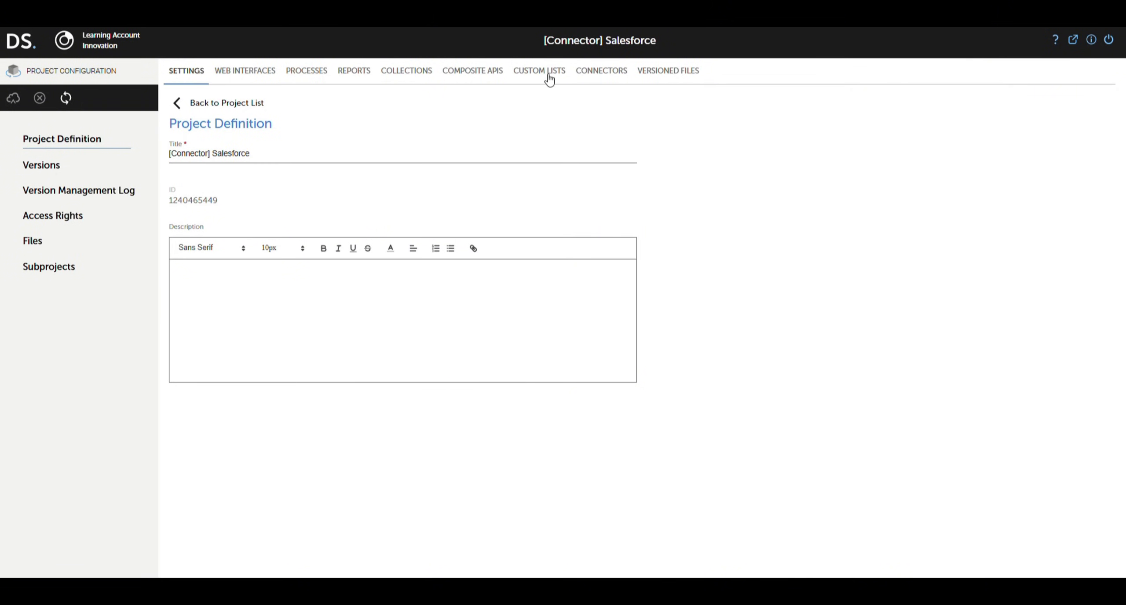
In the connectors list, create a new provider named Salesforce Auth
click(601, 79)
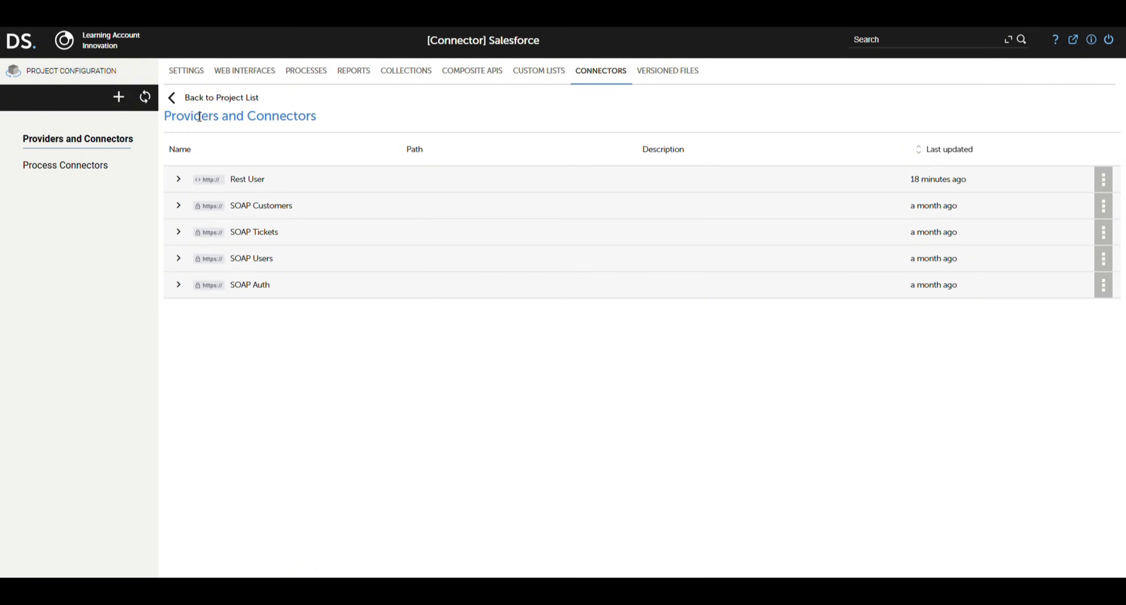
click(119, 97)
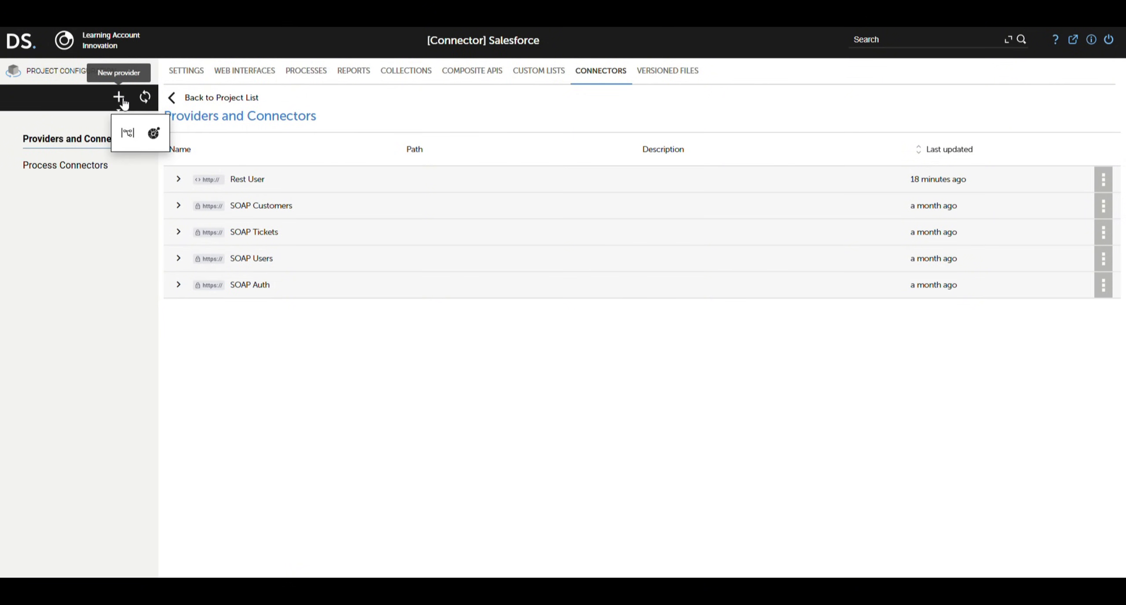
click(127, 135)
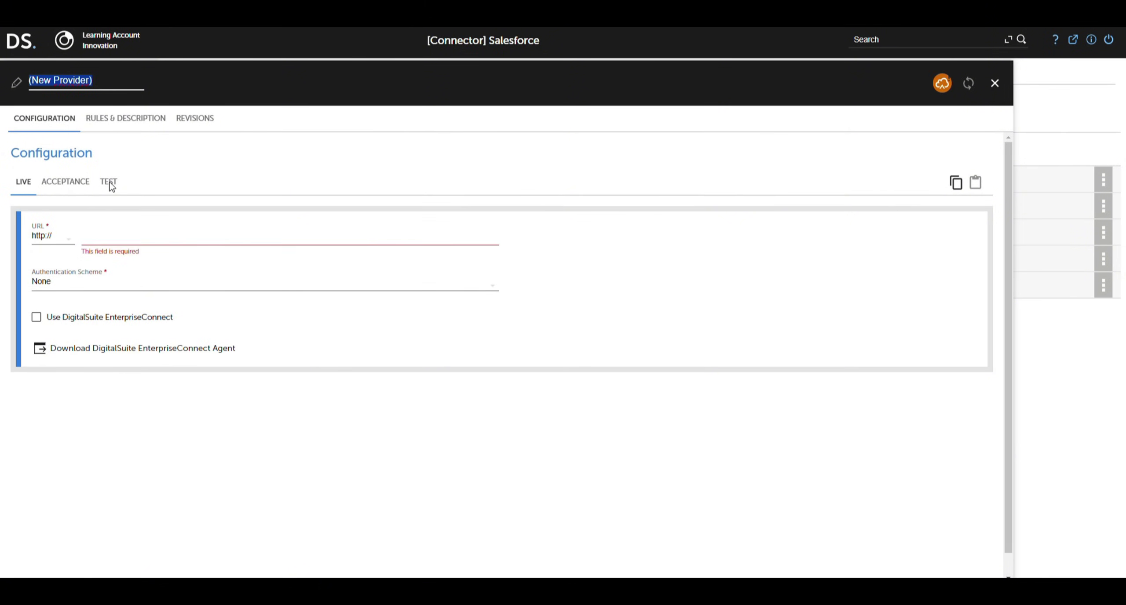
text(Salesforce Auth)
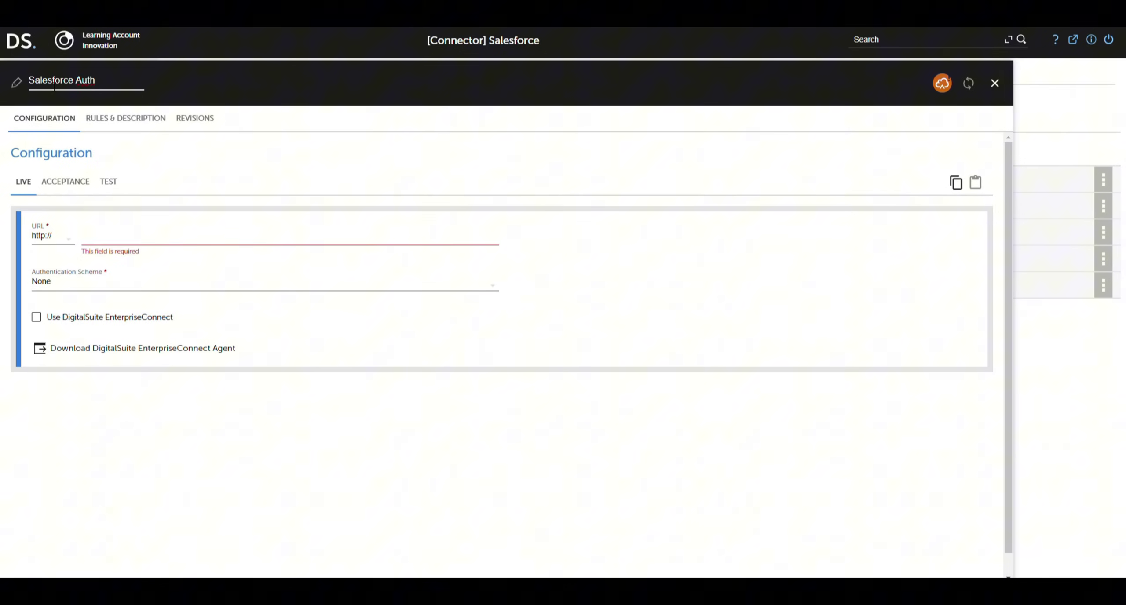
click(108, 187)
click(68, 239)
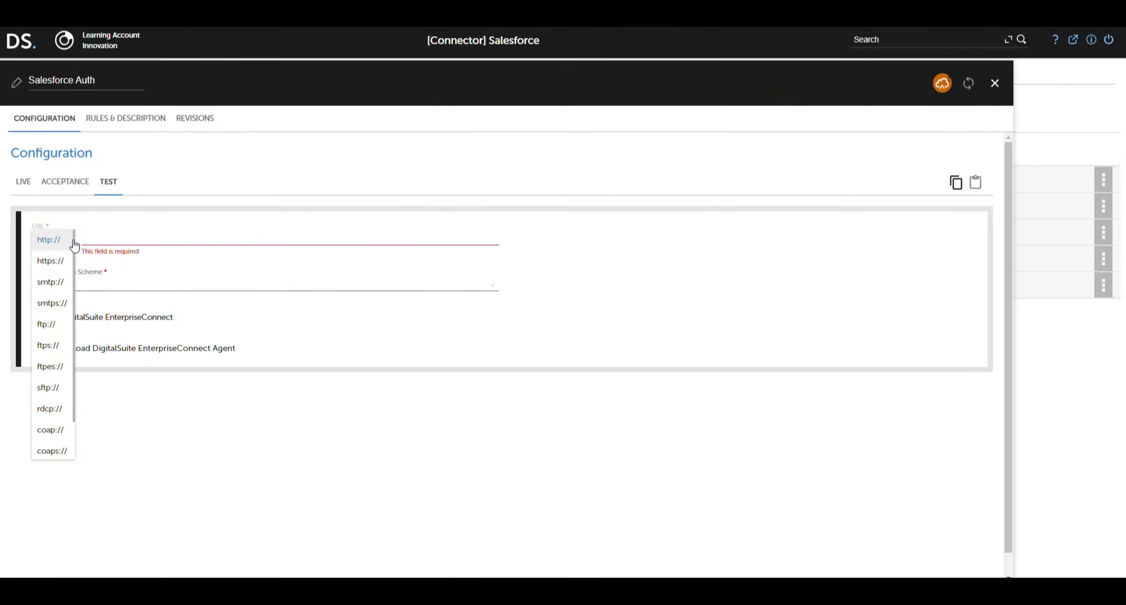
click(53, 262)
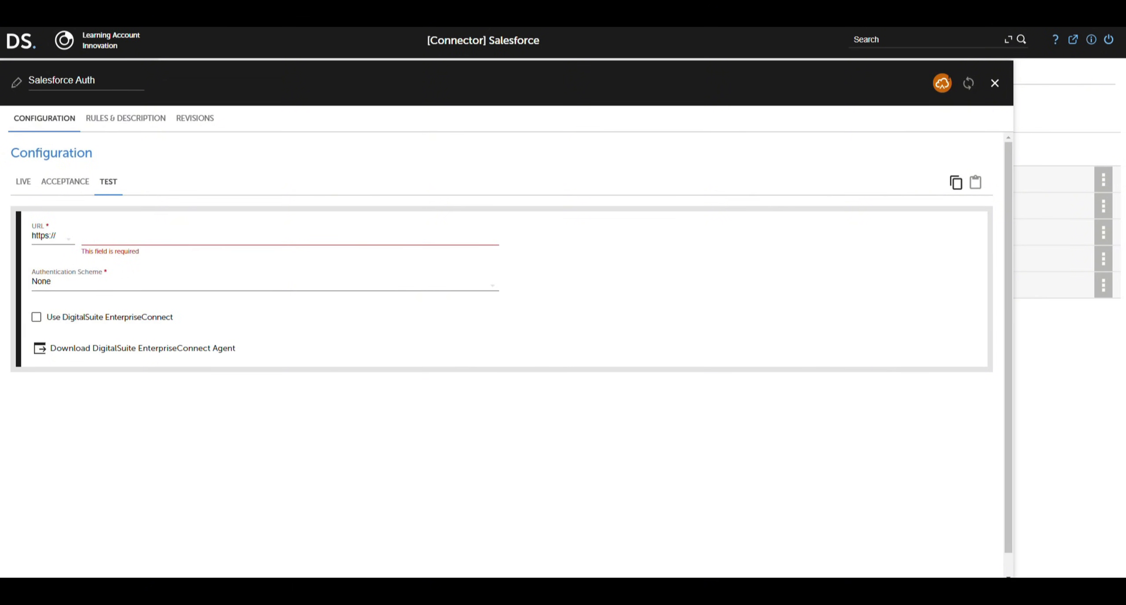
Set the test URL to login.salesforce.com/ with Login/Password authentication
click(123, 243)
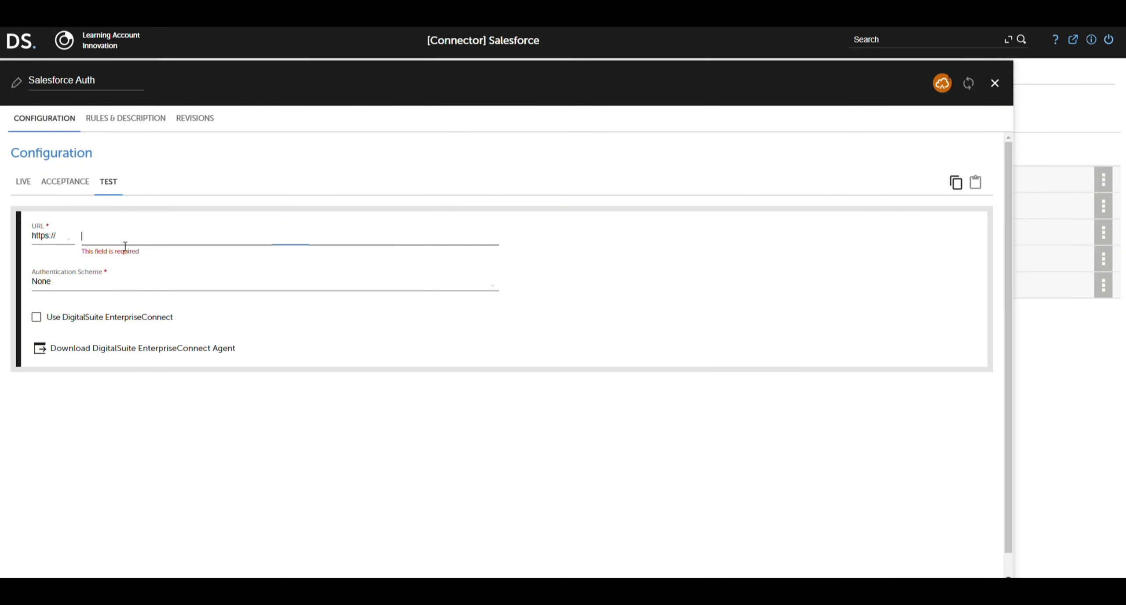
text(login.salesforce.com/)
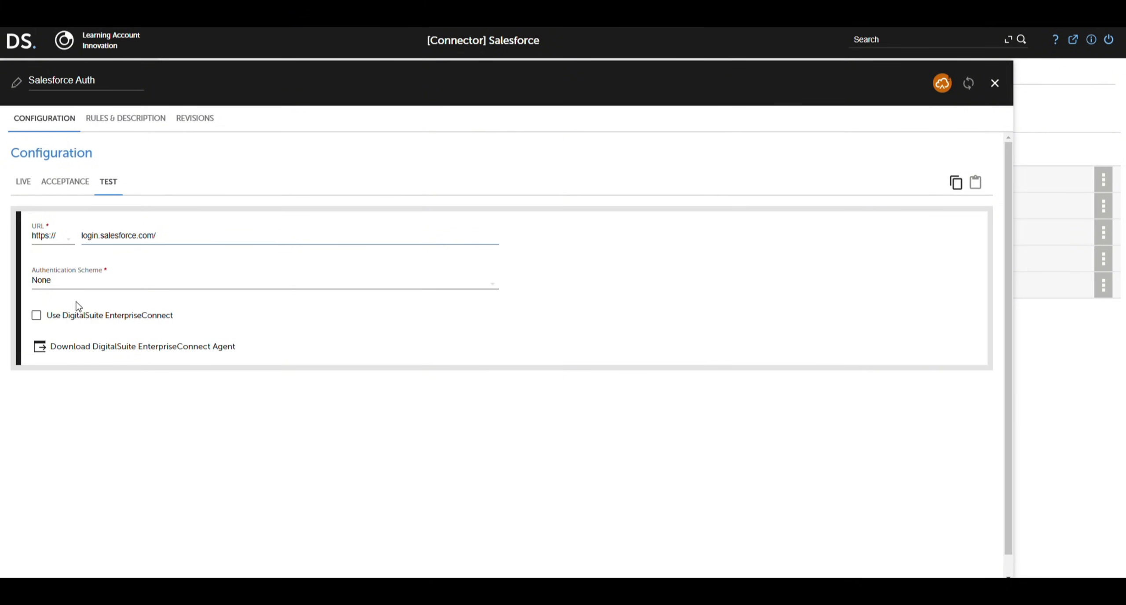
click(78, 286)
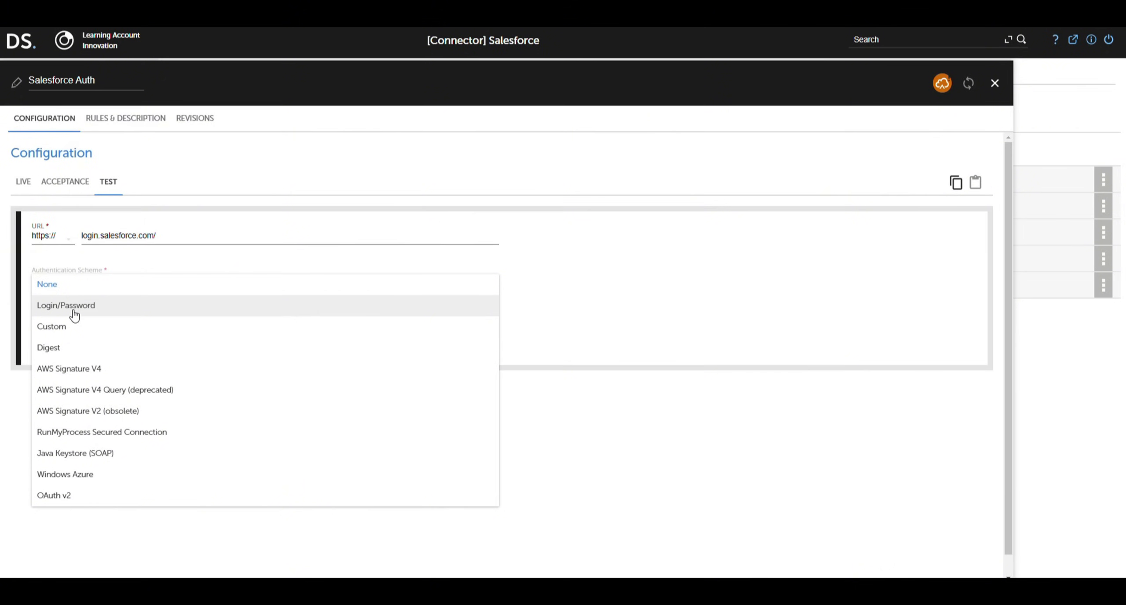
click(75, 308)
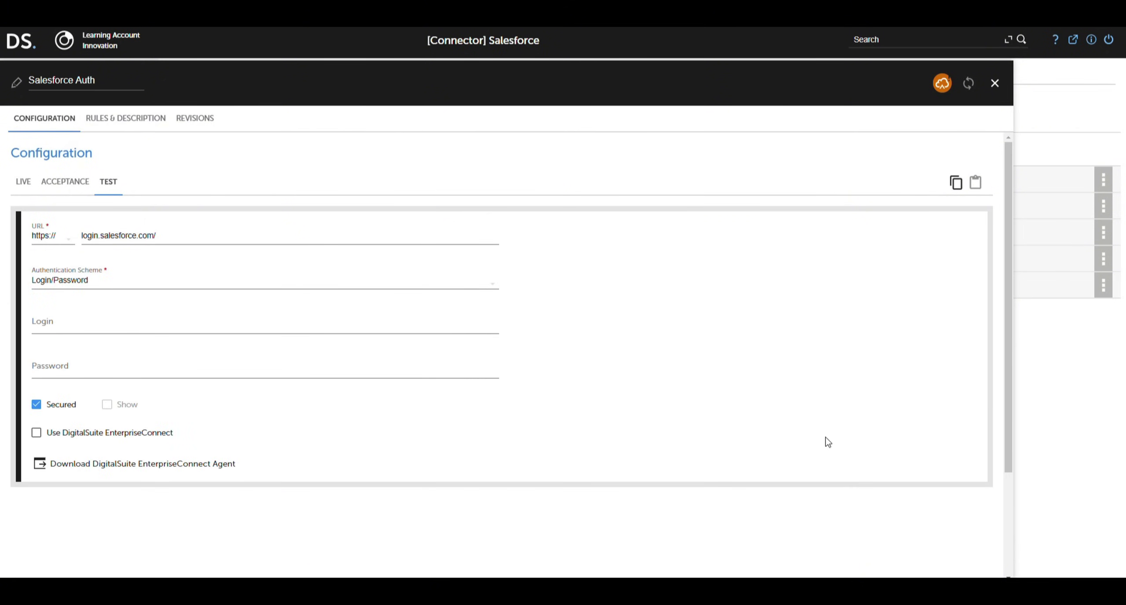
Enter the account login and password, then save the Salesforce Auth provider
click(79, 325)
key(ctrl+v)
click(88, 369)
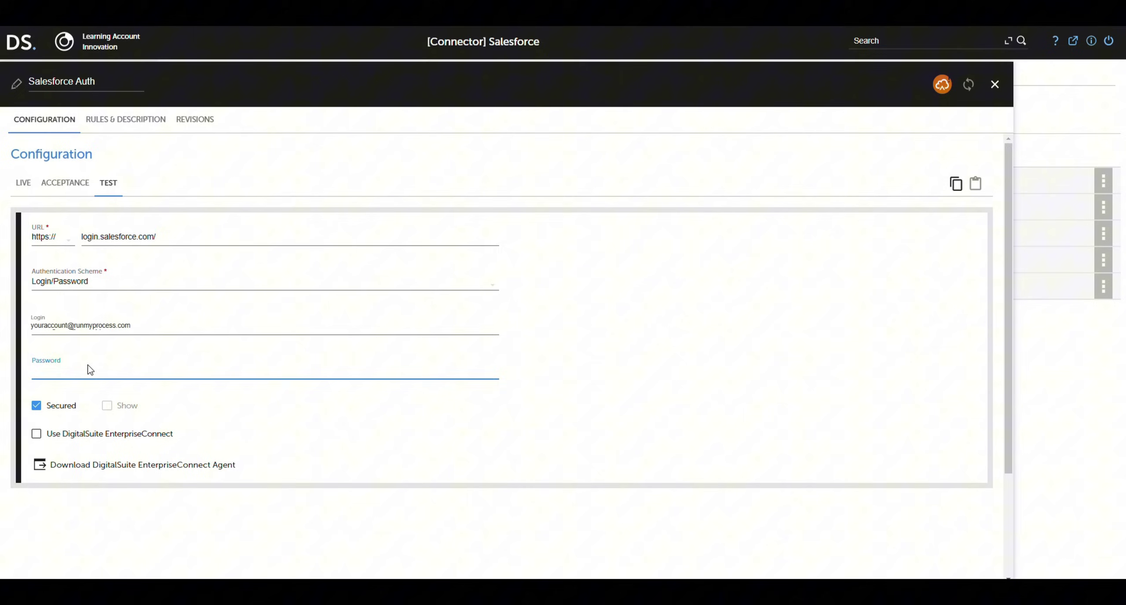
key(ctrl+v)
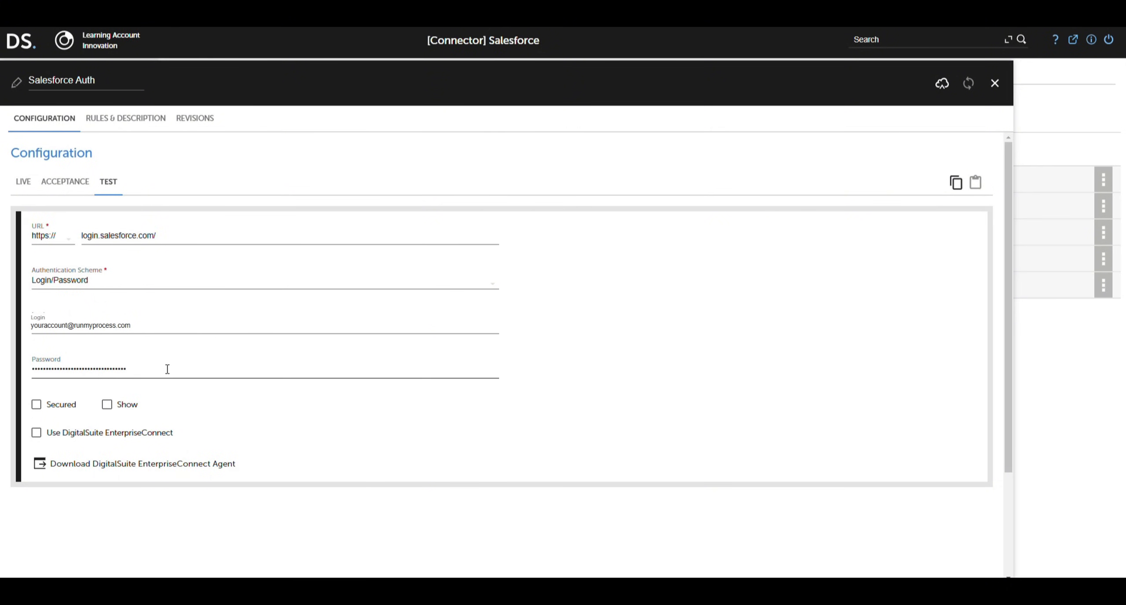
click(944, 84)
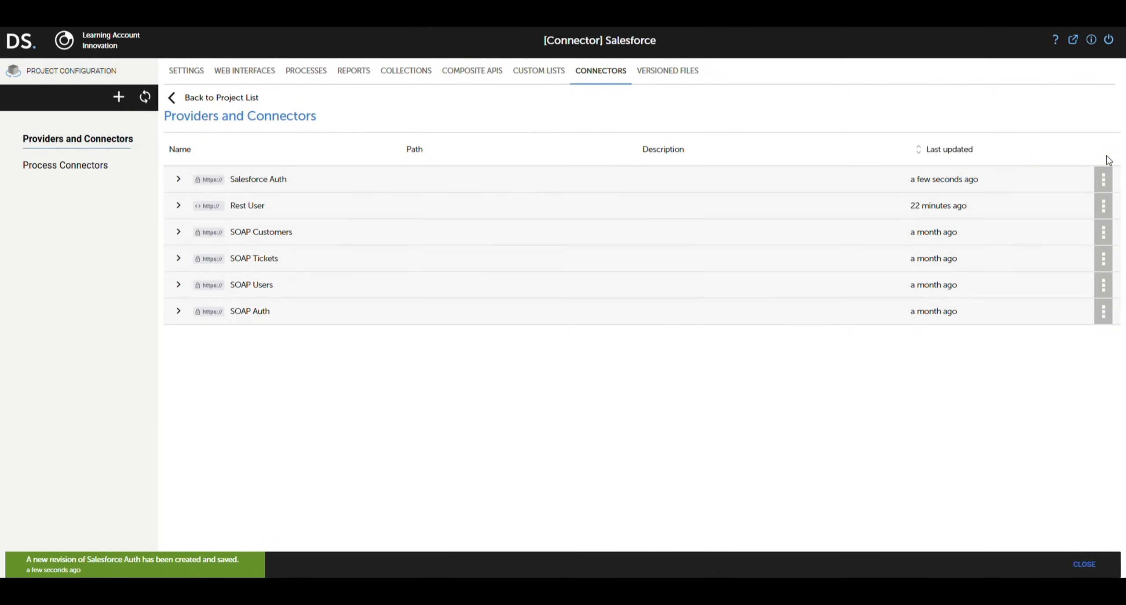
Add a new connector named Get Token to the Salesforce Auth provider
click(1103, 180)
click(1110, 180)
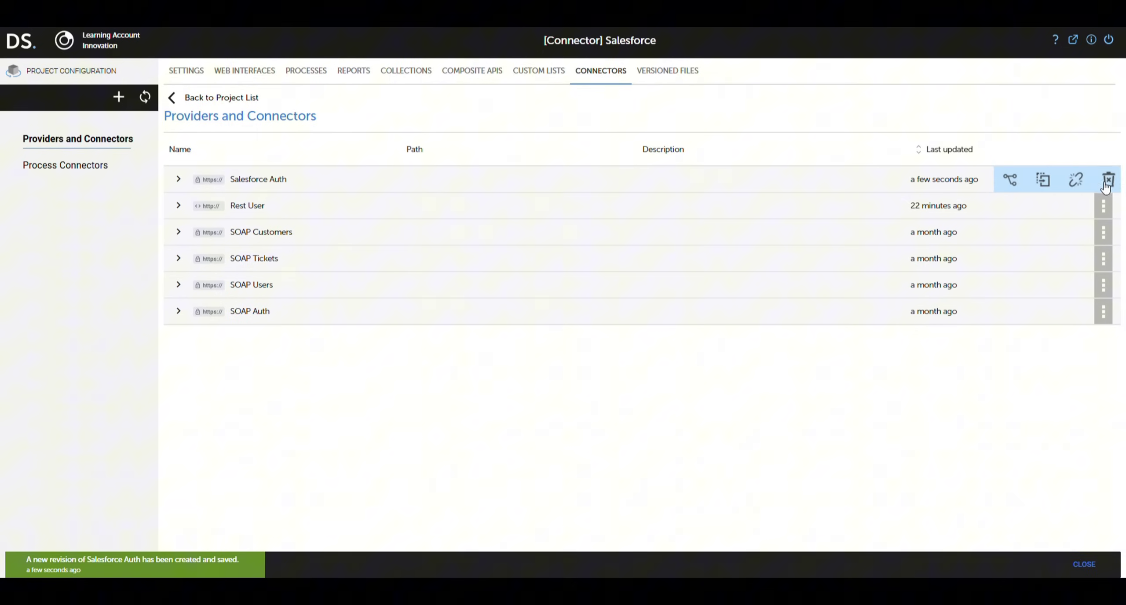
click(990, 184)
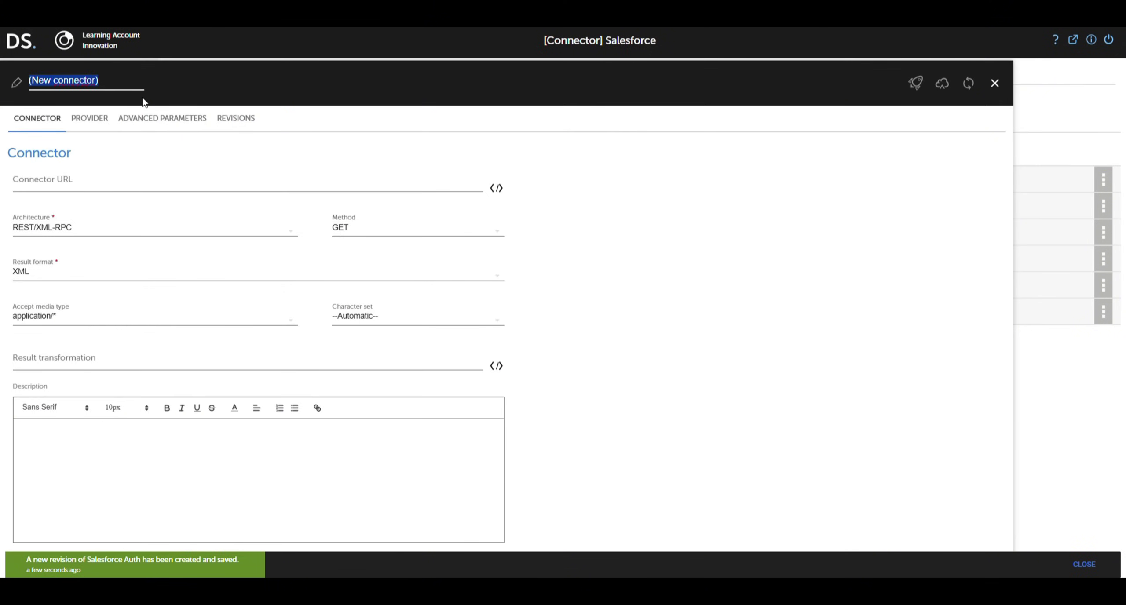
text(Get Token)
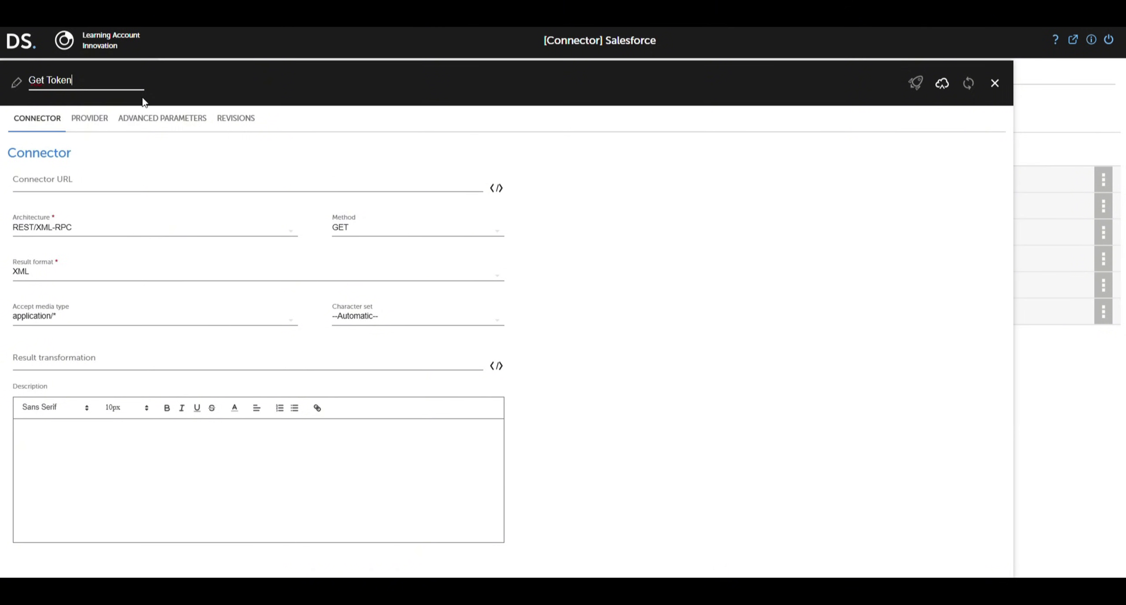
key(Return)
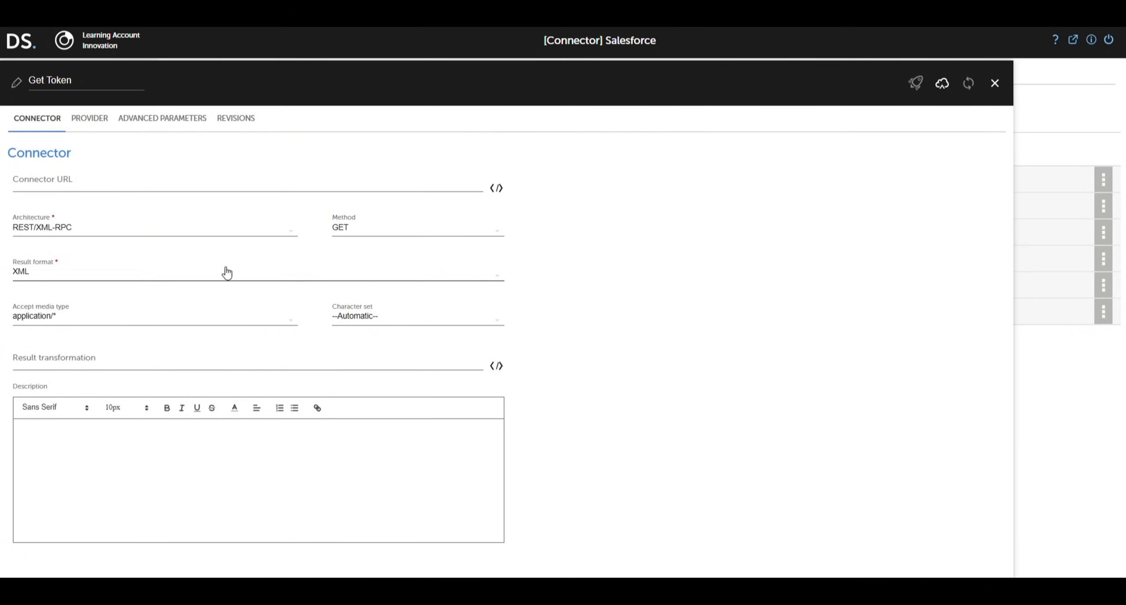
Set the connector URL to services/oauth2/token, accept application/json, and use method POST
click(52, 189)
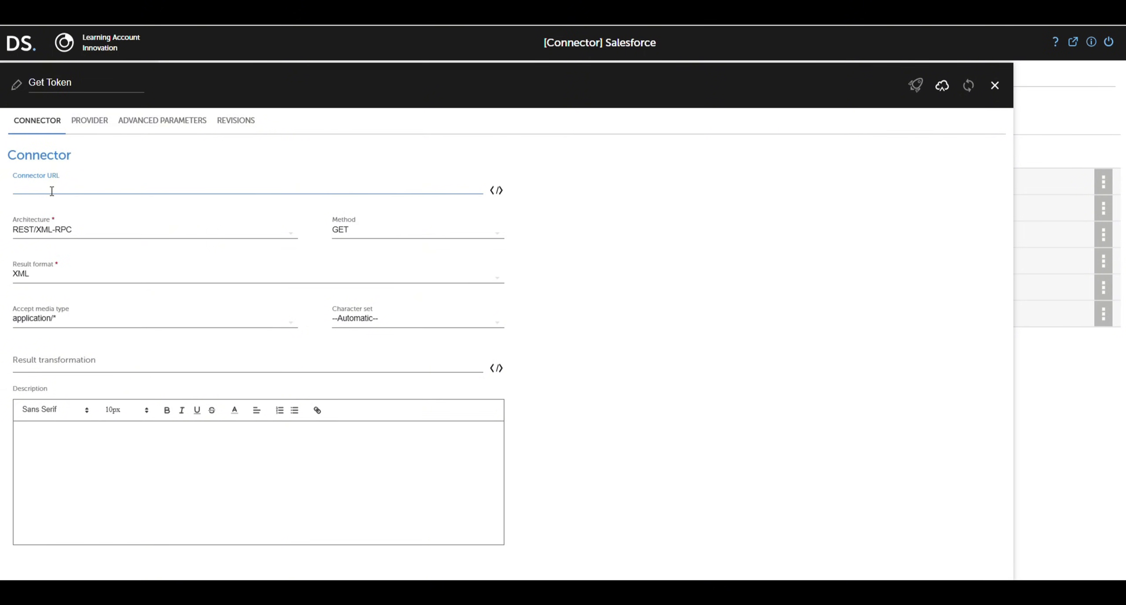
key(ctrl+v)
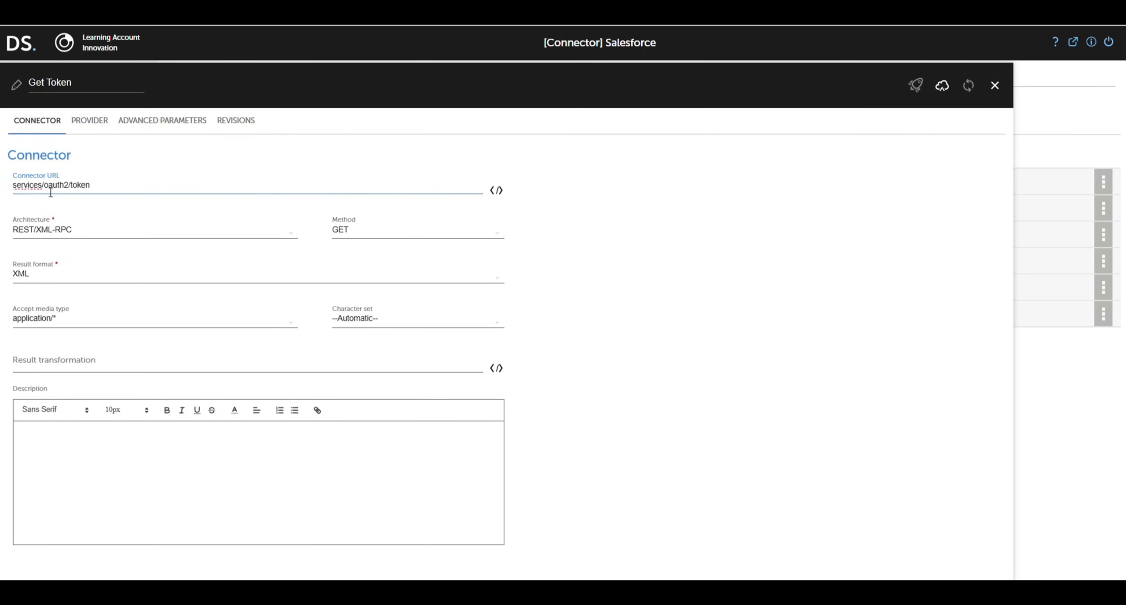
click(65, 319)
click(65, 407)
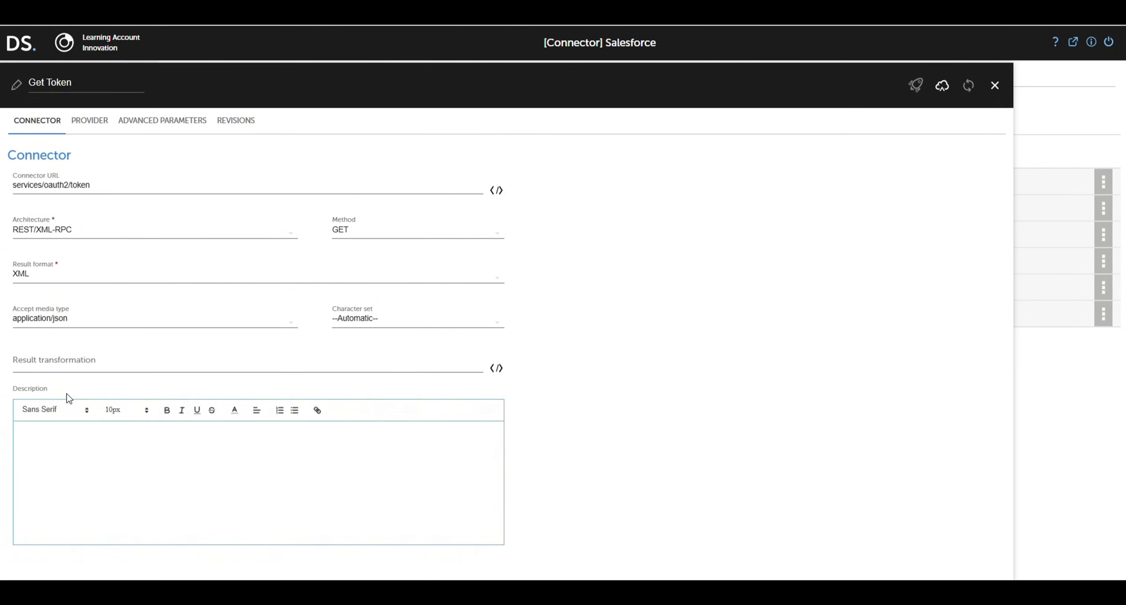
click(359, 238)
click(366, 254)
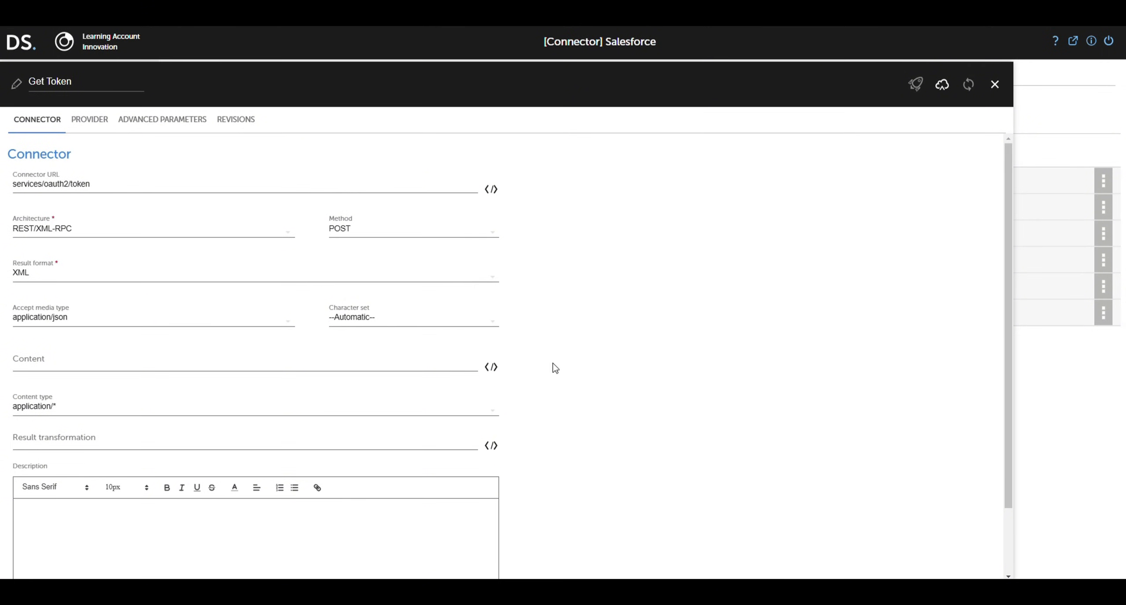
Give Get Token the grant_type password body as application/x-www-form-urlencoded and save it
click(491, 368)
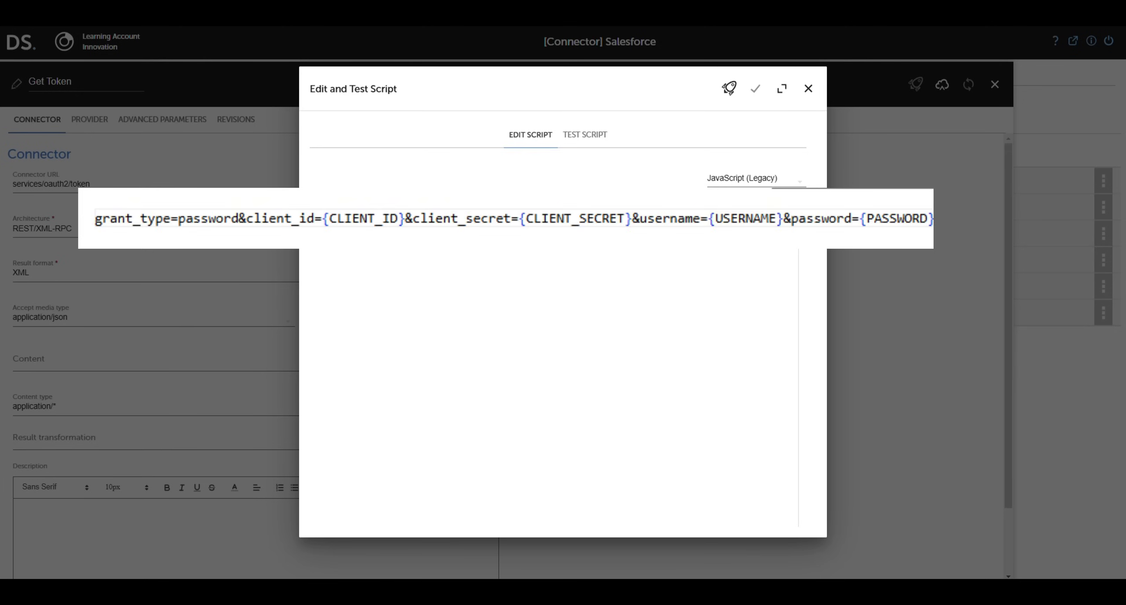
click(755, 88)
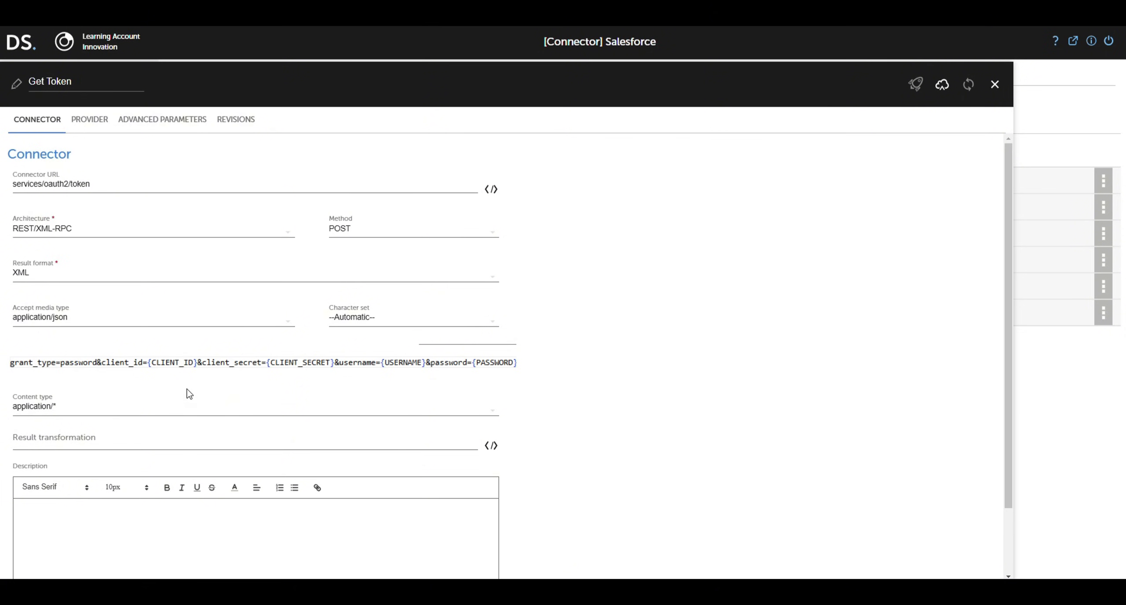
click(160, 406)
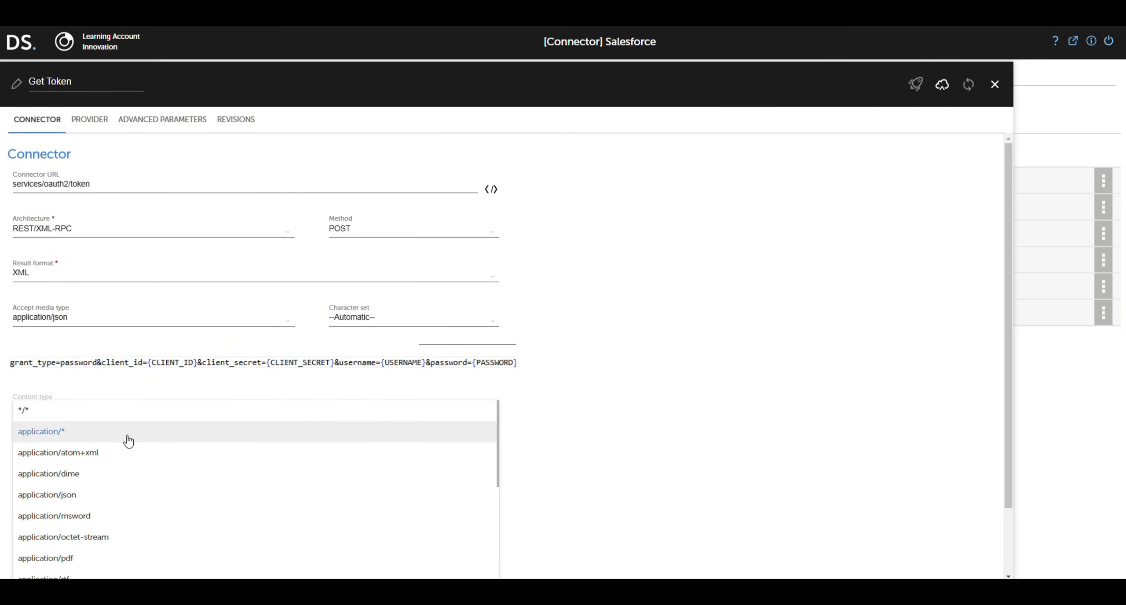
scroll(100, 498, down, 4)
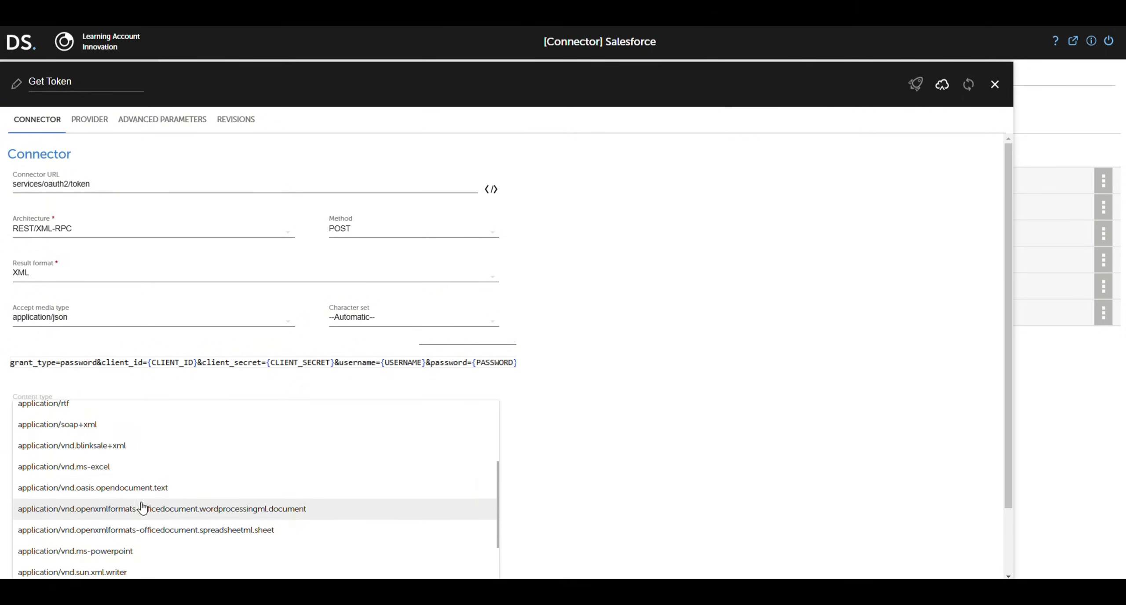
scroll(142, 507, down, 5)
click(131, 505)
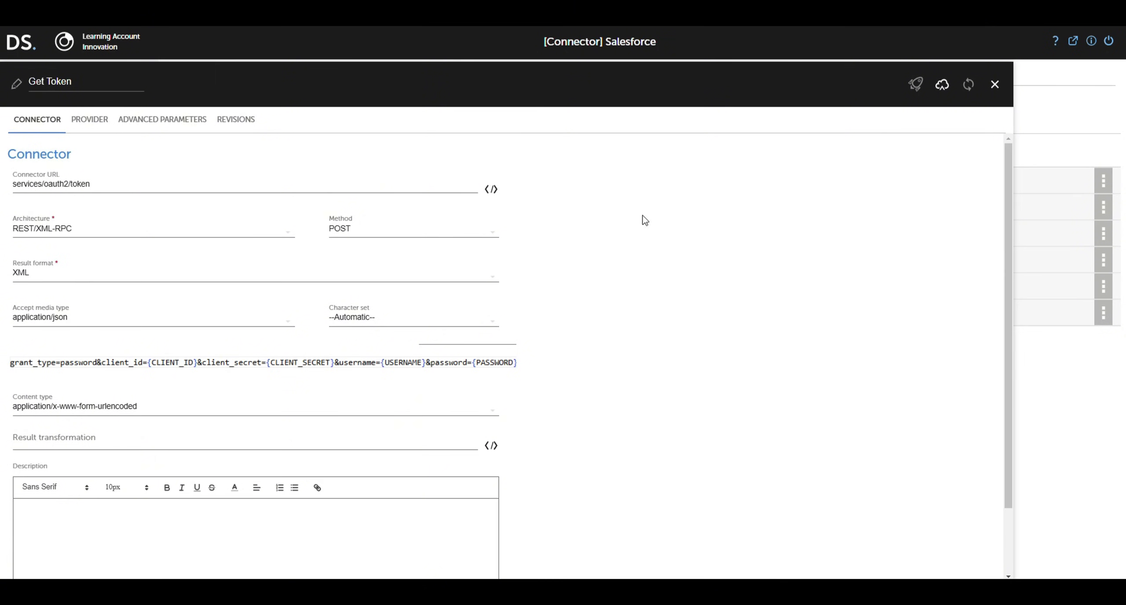
click(942, 84)
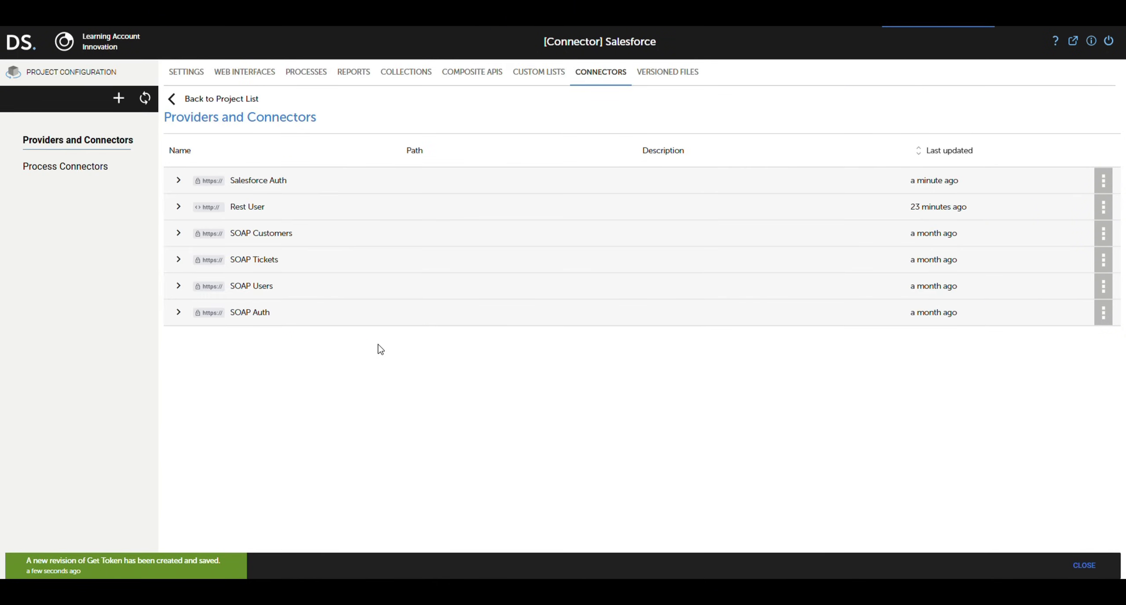
Open the Get Token connector under Salesforce Auth and run its test
click(185, 181)
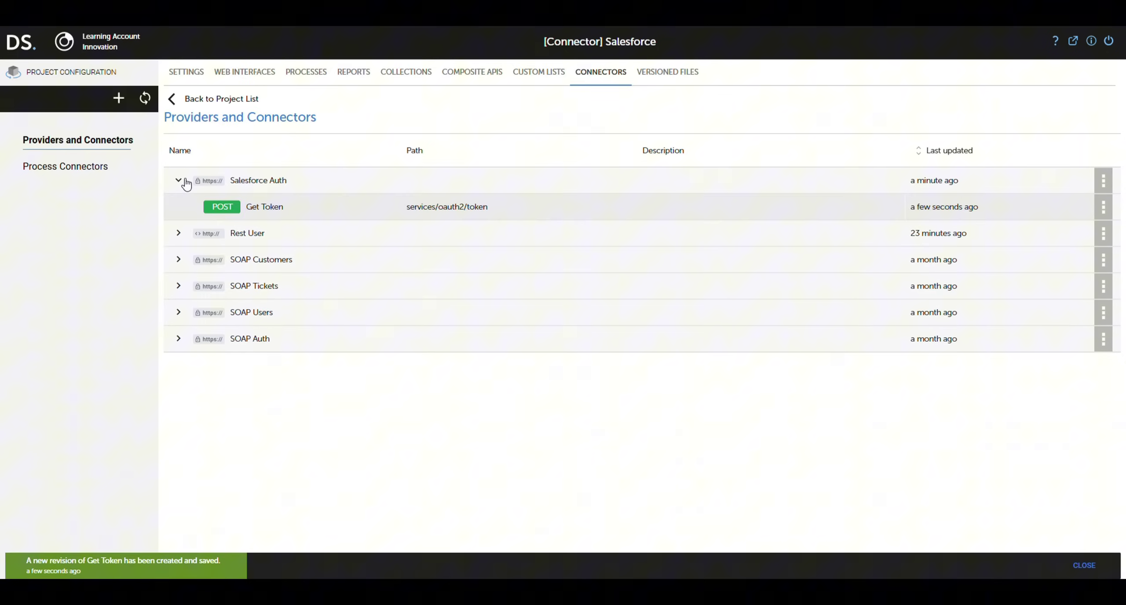
click(273, 207)
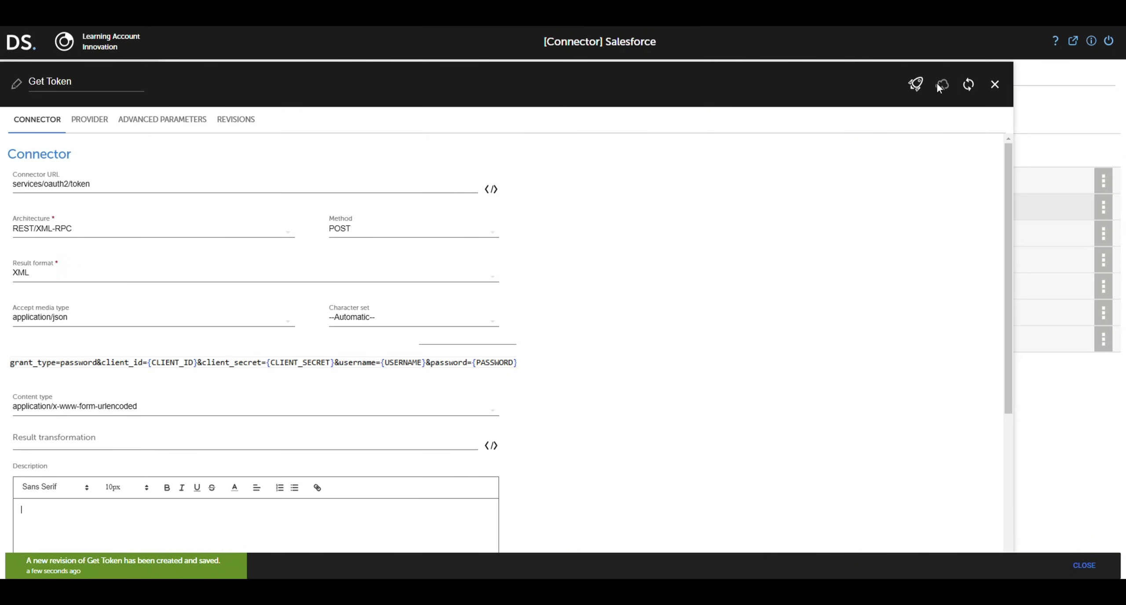
click(916, 84)
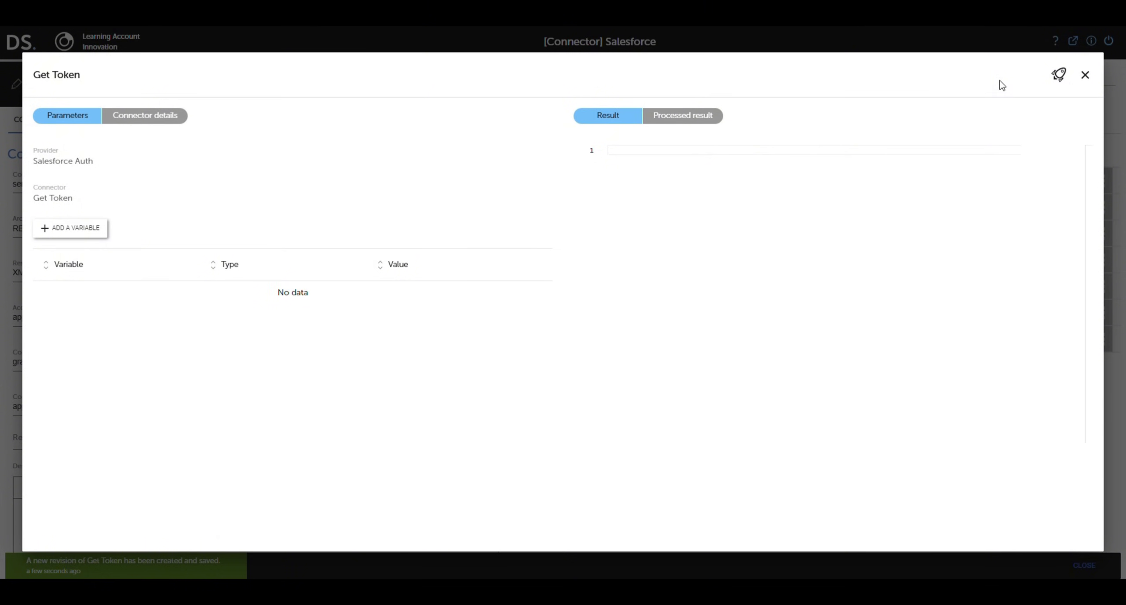
click(1059, 77)
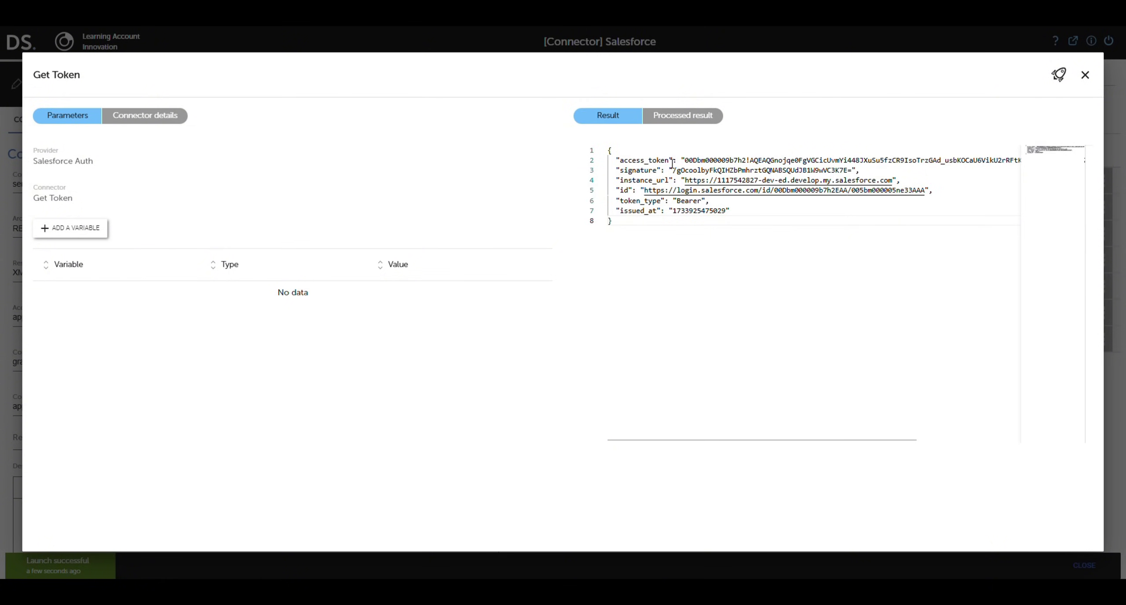
Select the returned access_token value, then close the test results and the connector
drag(684, 160, 762, 160)
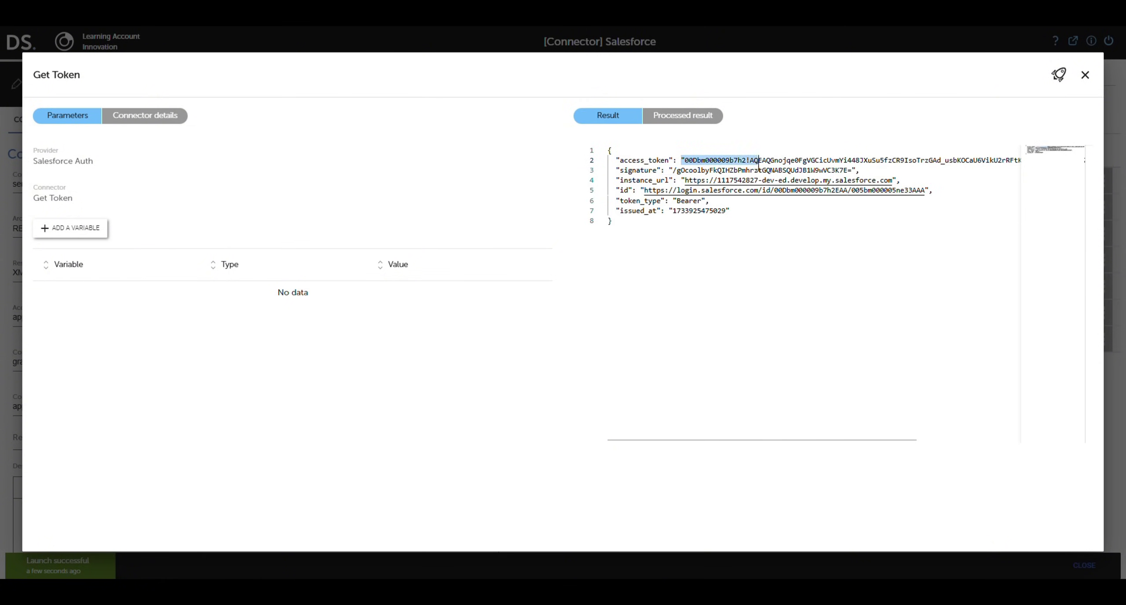
click(699, 171)
drag(685, 161, 1014, 162)
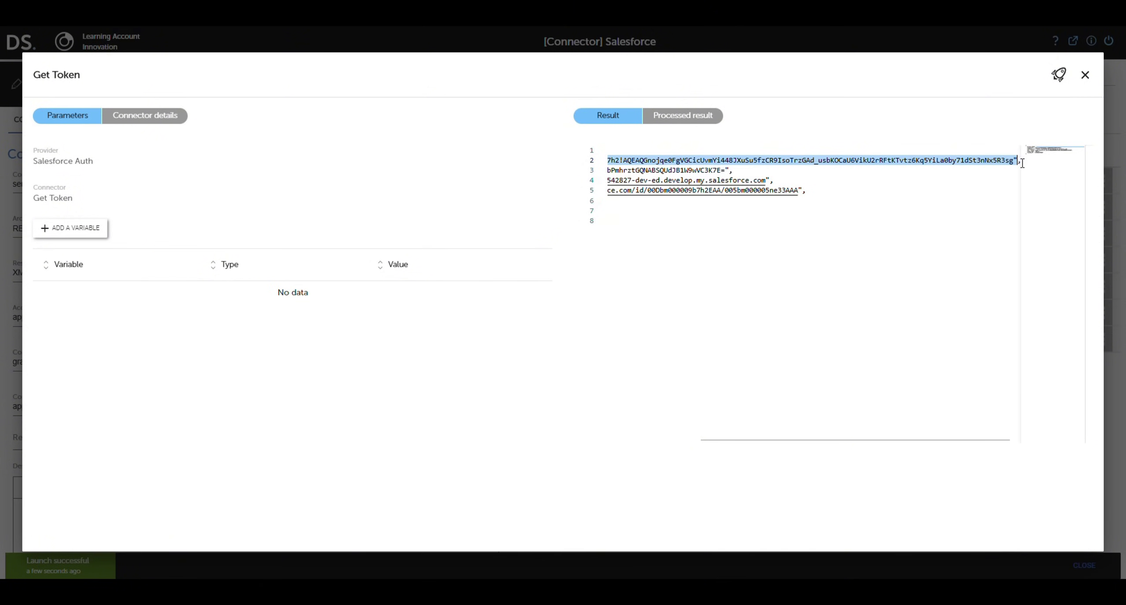
click(1085, 75)
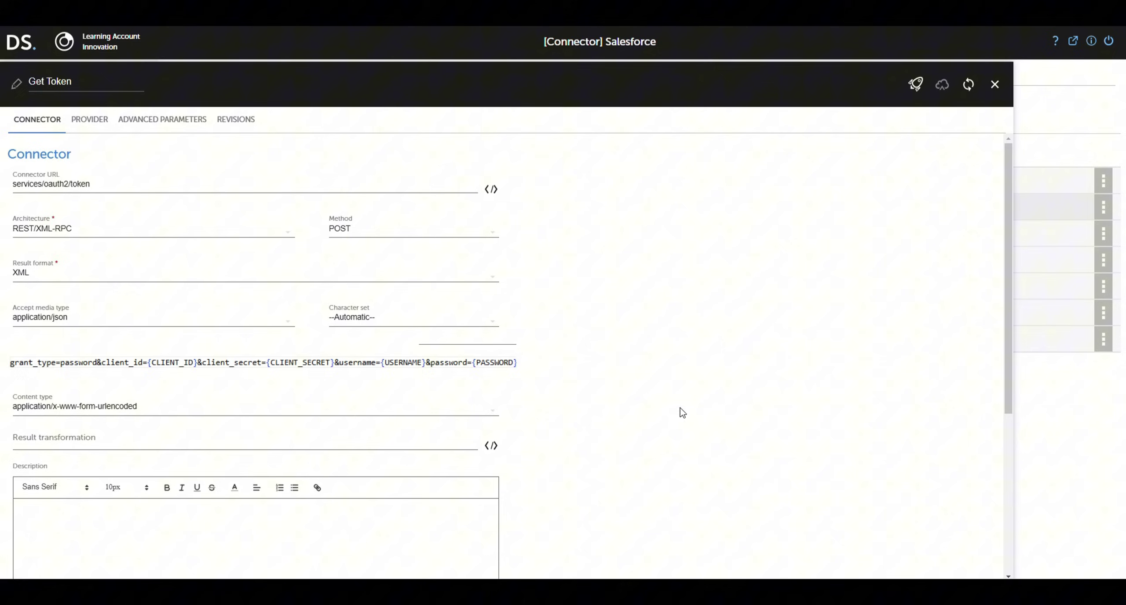
click(994, 86)
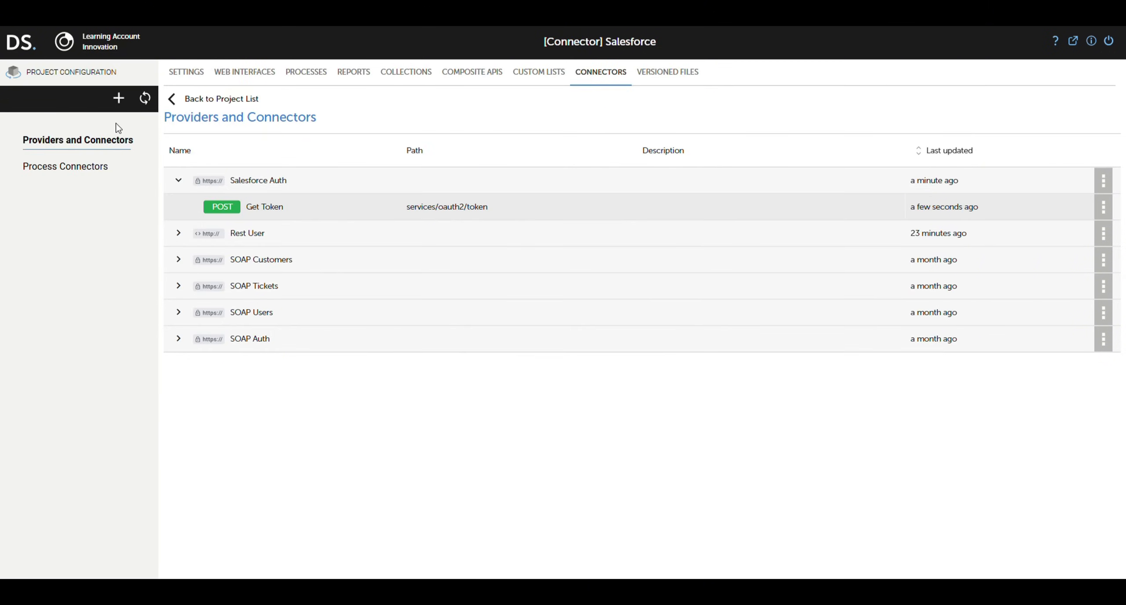
Start a new provider and choose Custom authentication in its TEST settings
click(118, 98)
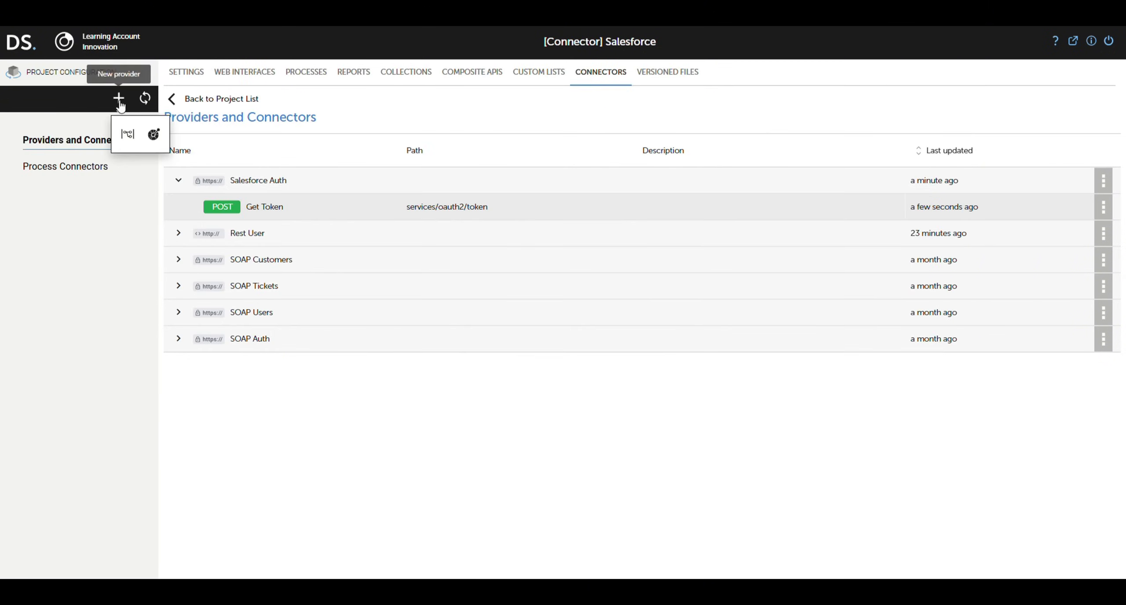
click(135, 140)
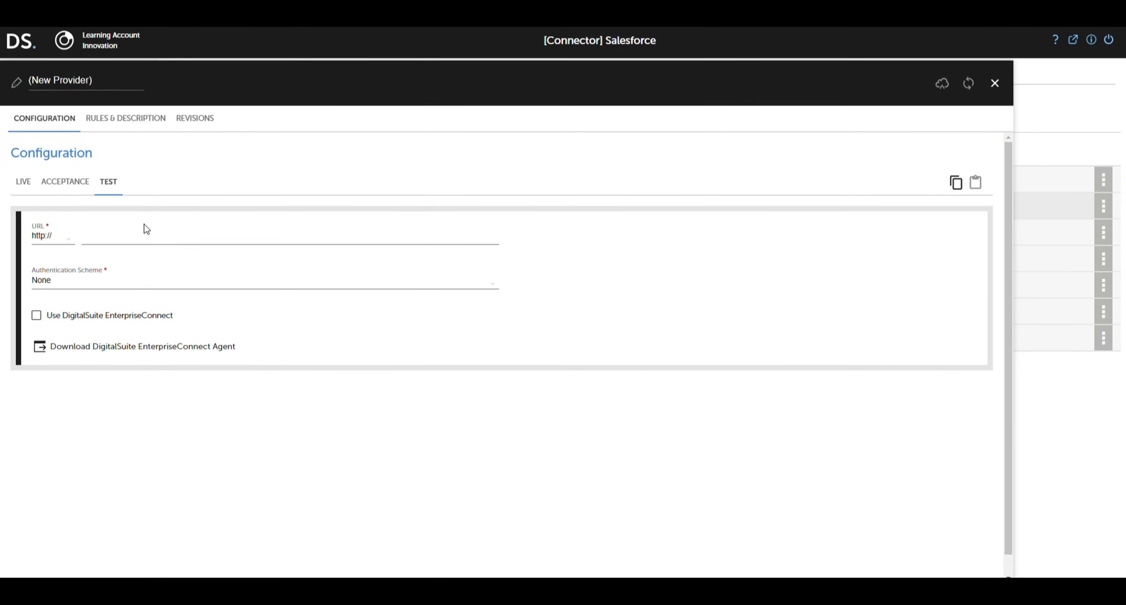
click(68, 239)
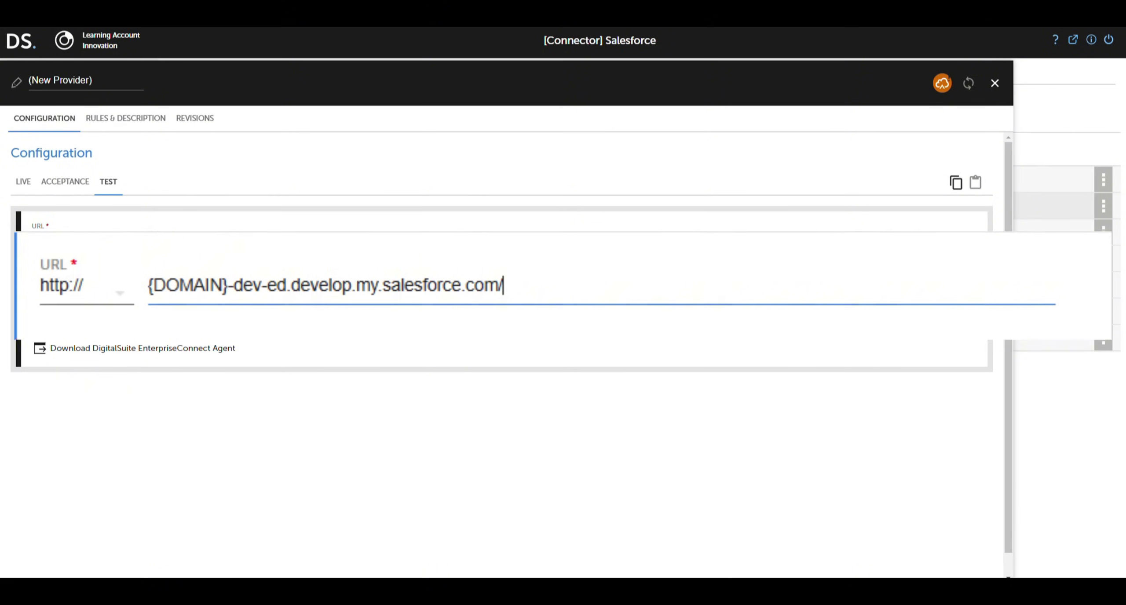
click(39, 280)
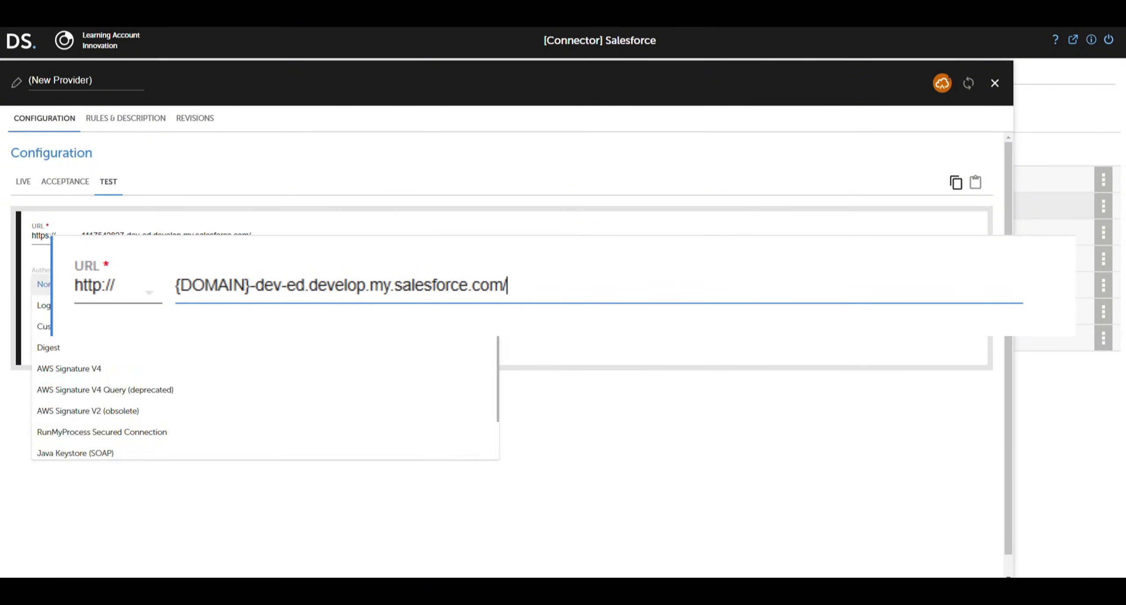
click(44, 326)
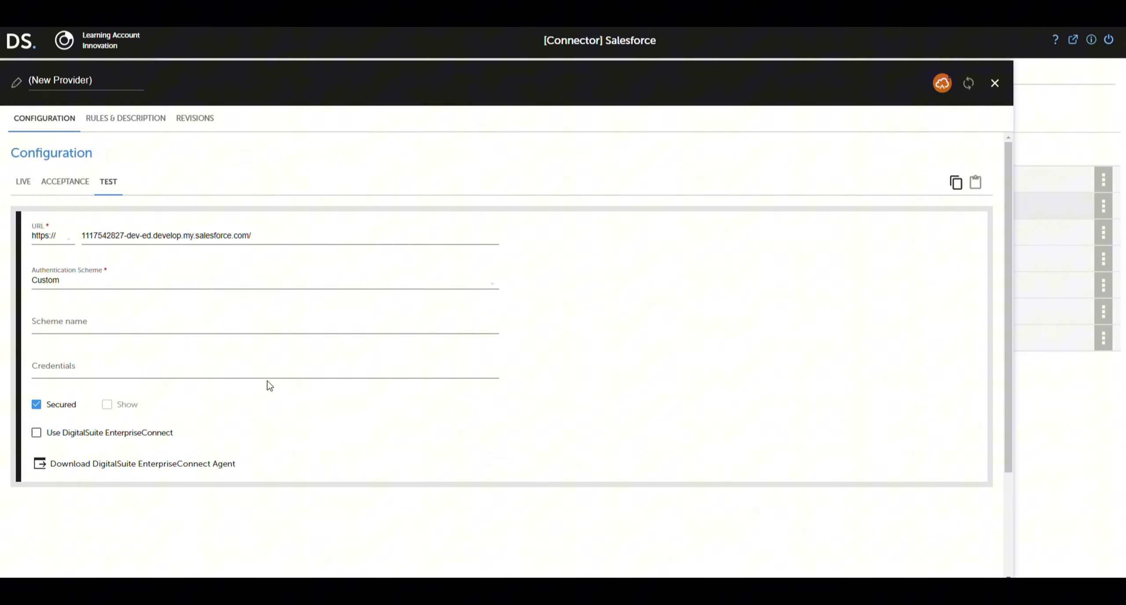
Enter Bearer as the scheme name, untick Secured, and paste the token as credentials
click(78, 315)
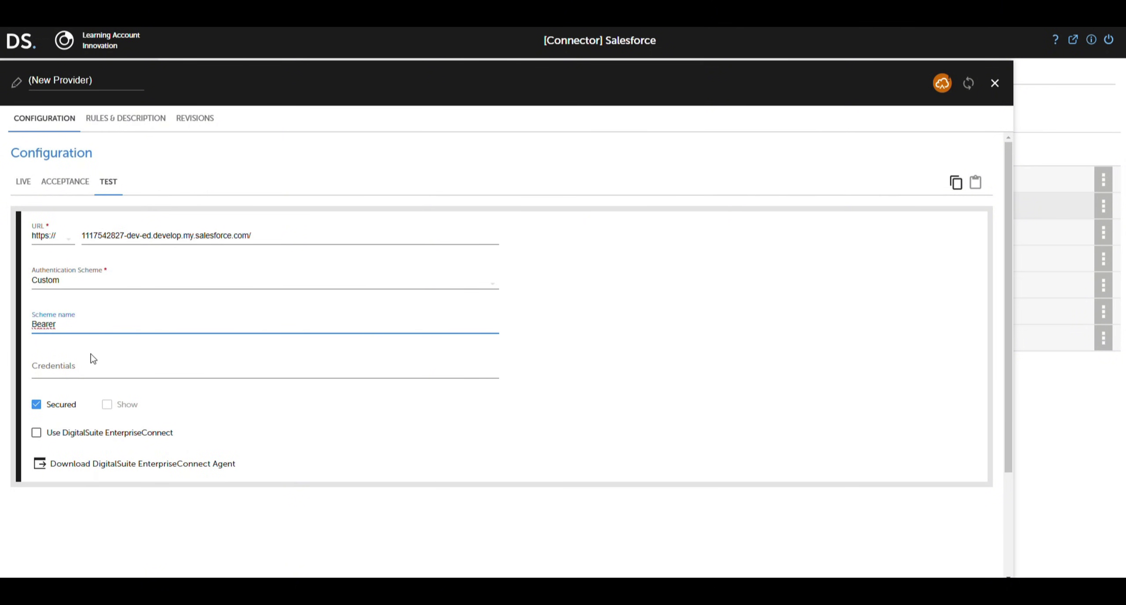
click(44, 397)
click(47, 370)
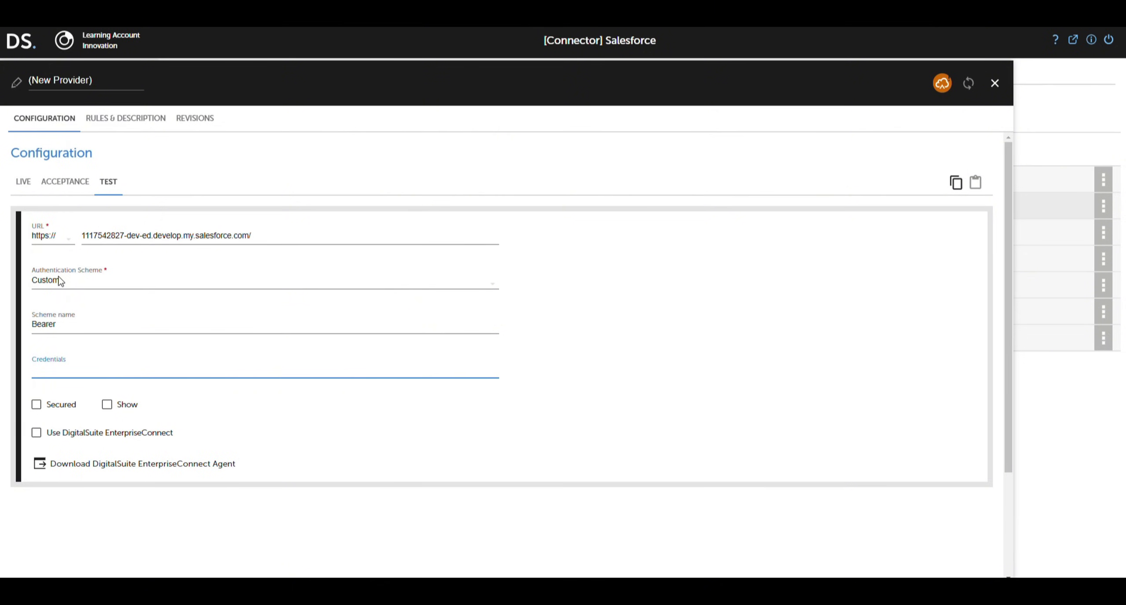
key(ctrl+v)
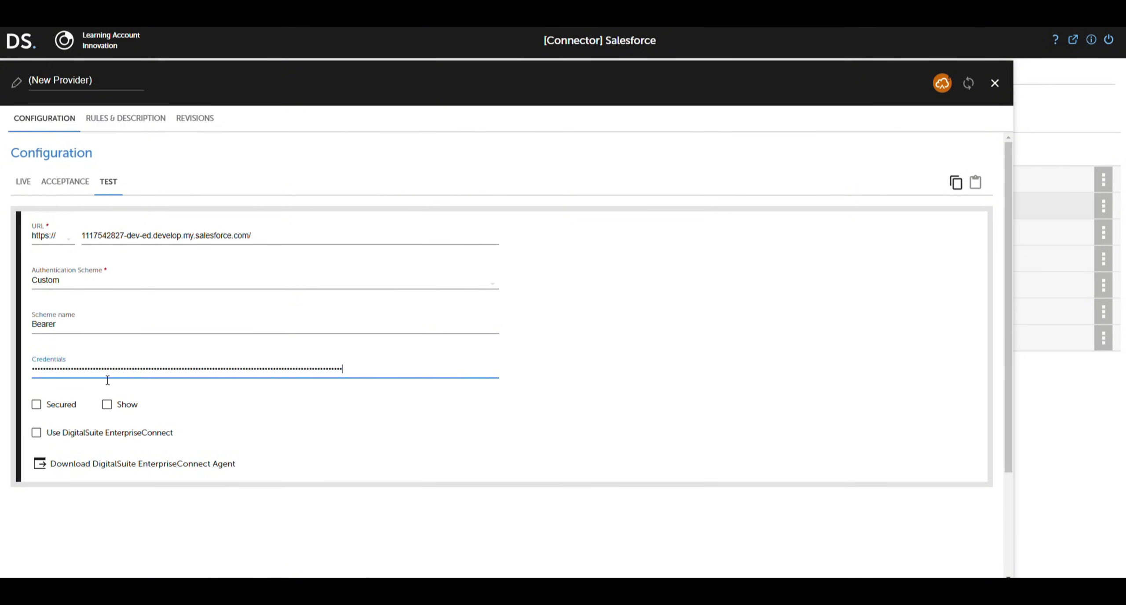
Rename the provider to Salesforce Crud and save it
click(30, 185)
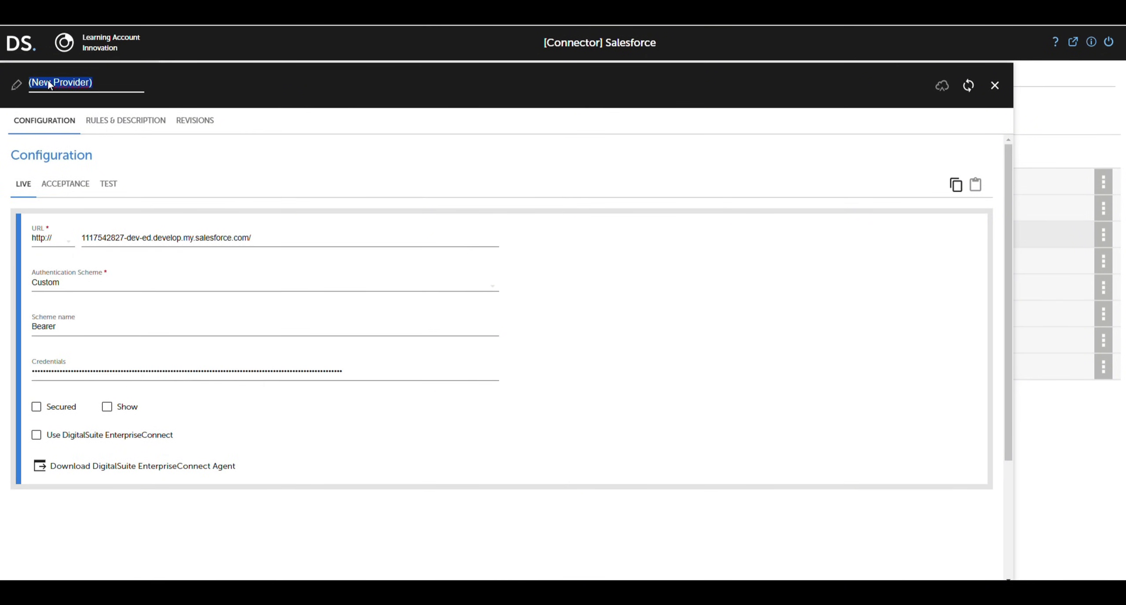
text(Salesforce Crud)
click(940, 87)
Add a new connector named Create to the Salesforce Crud provider
click(995, 85)
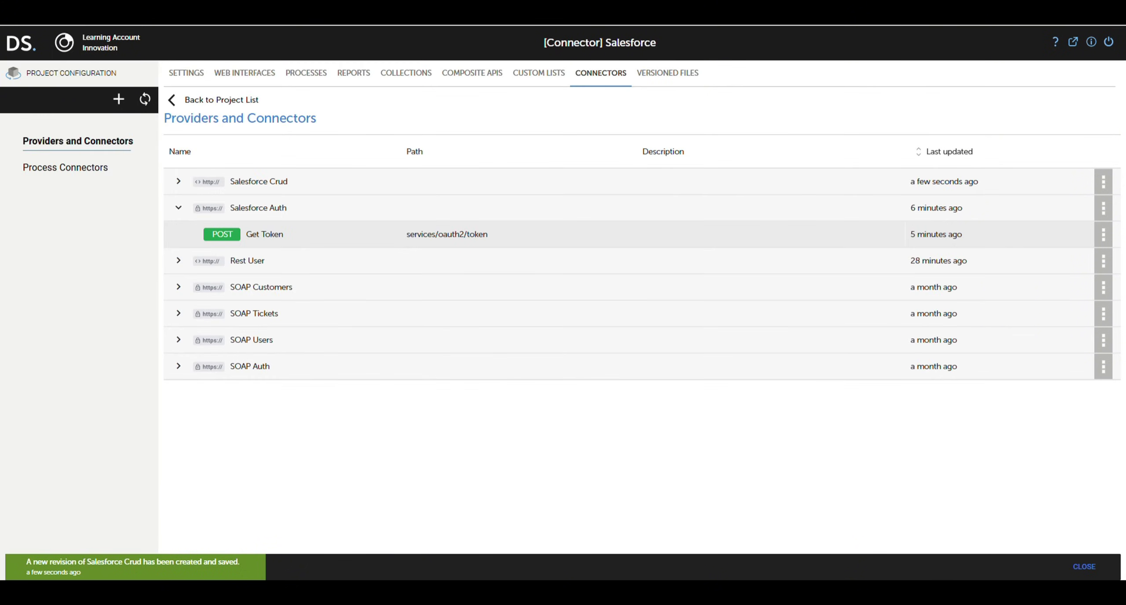
click(1104, 178)
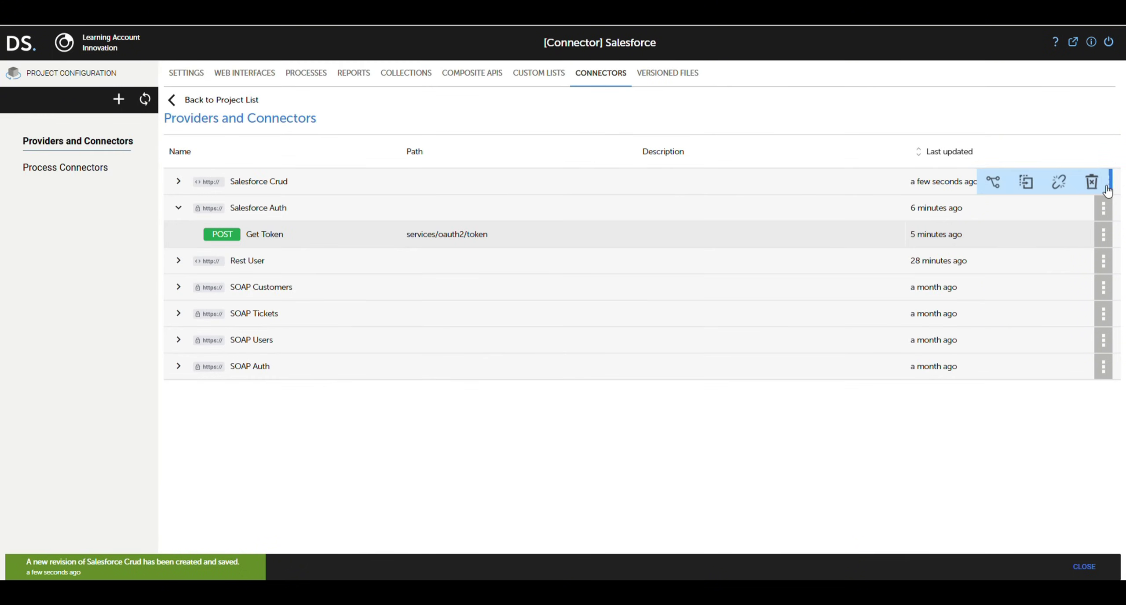
click(988, 182)
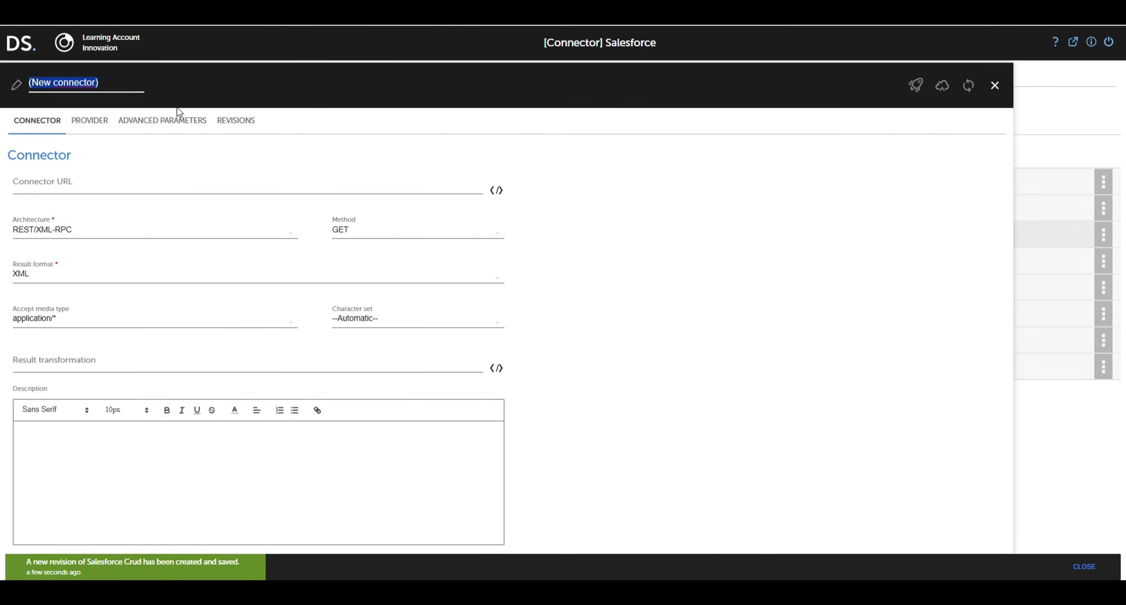
text(Create)
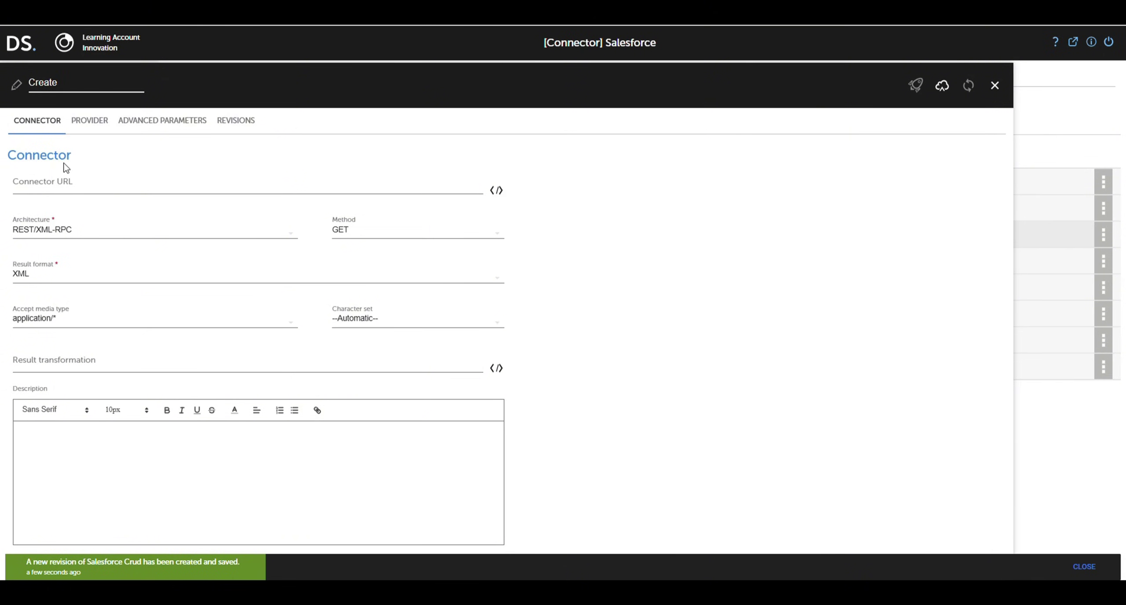
Point Create at services/data/v49.0/sobjects/Vendor__c/ using POST, with application/json for Accept and Content type
click(62, 182)
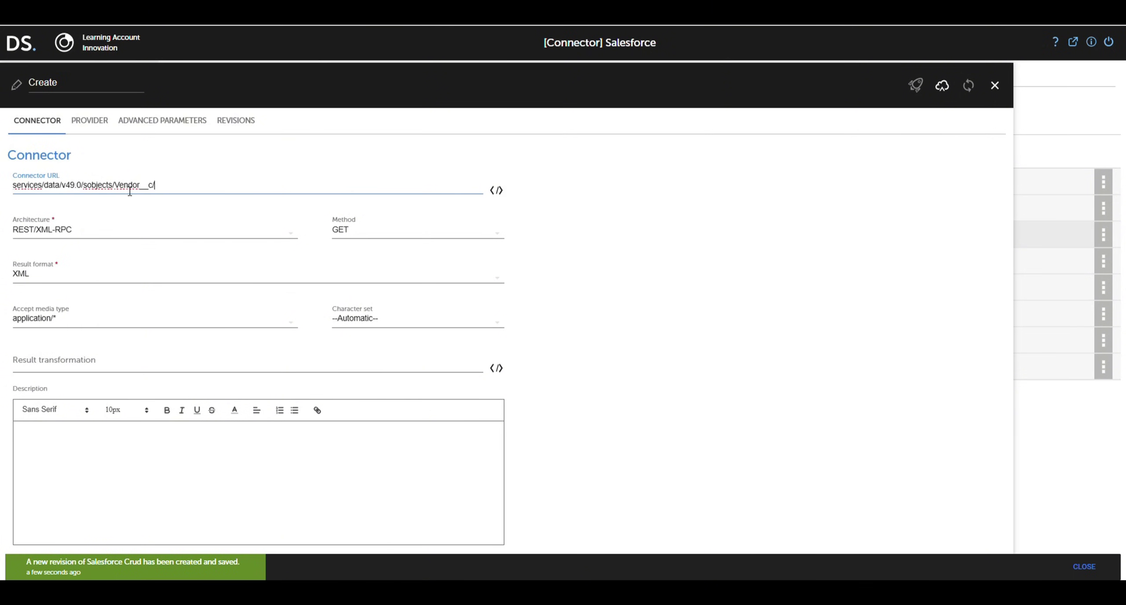
click(395, 235)
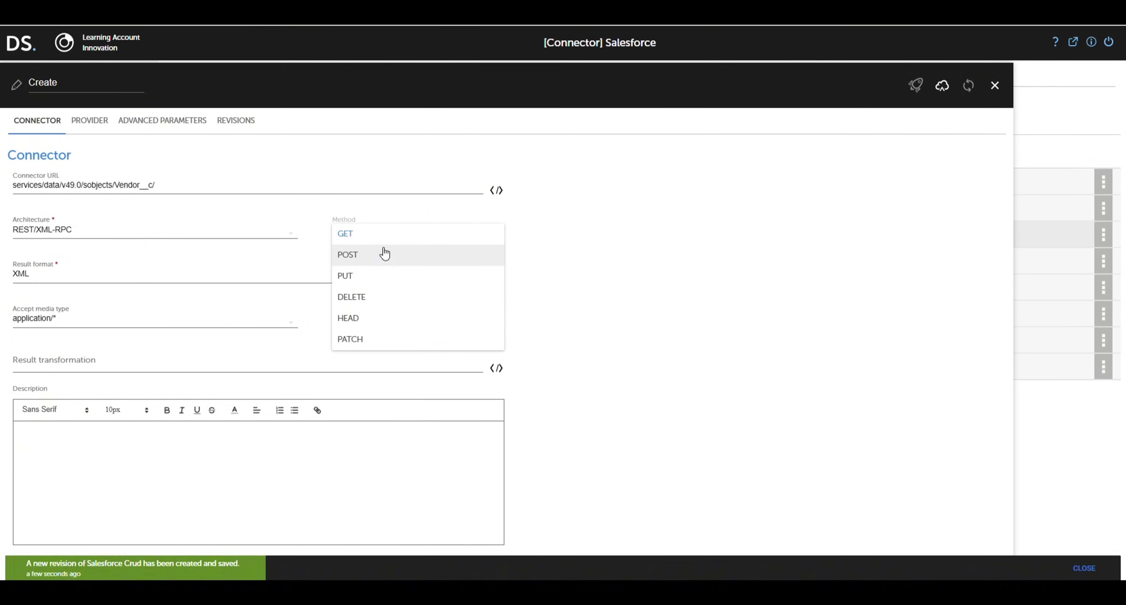
click(377, 256)
click(143, 329)
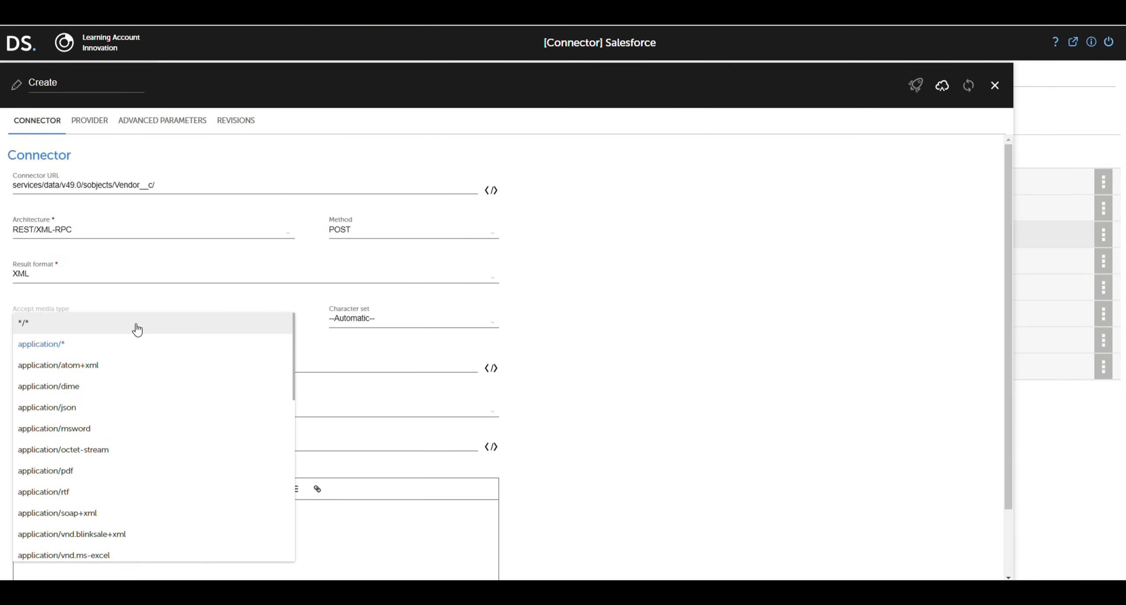
click(77, 406)
click(73, 408)
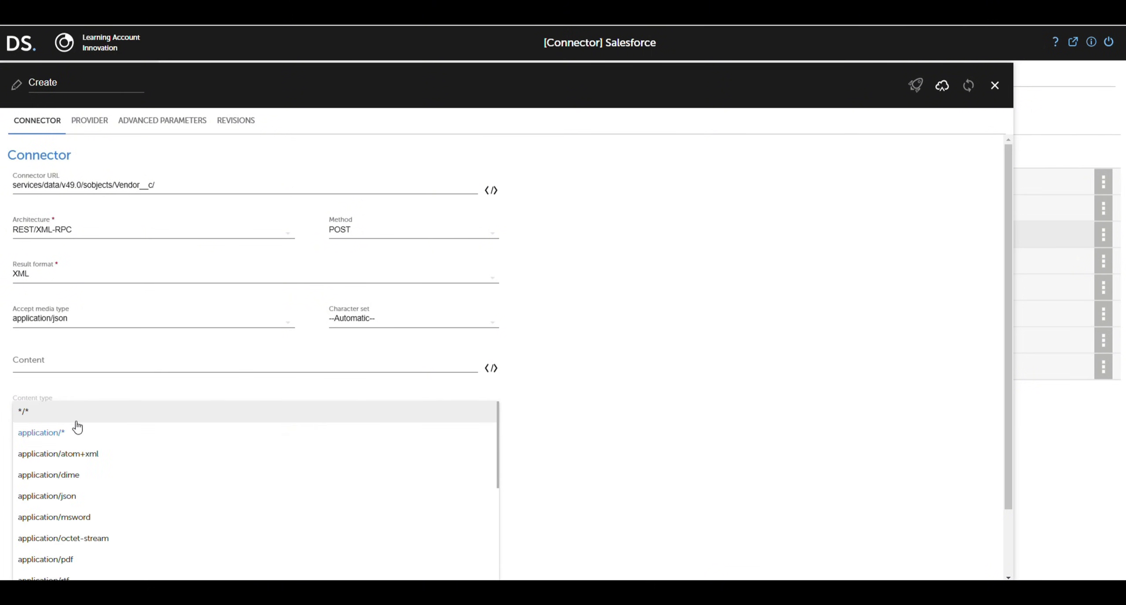
click(84, 496)
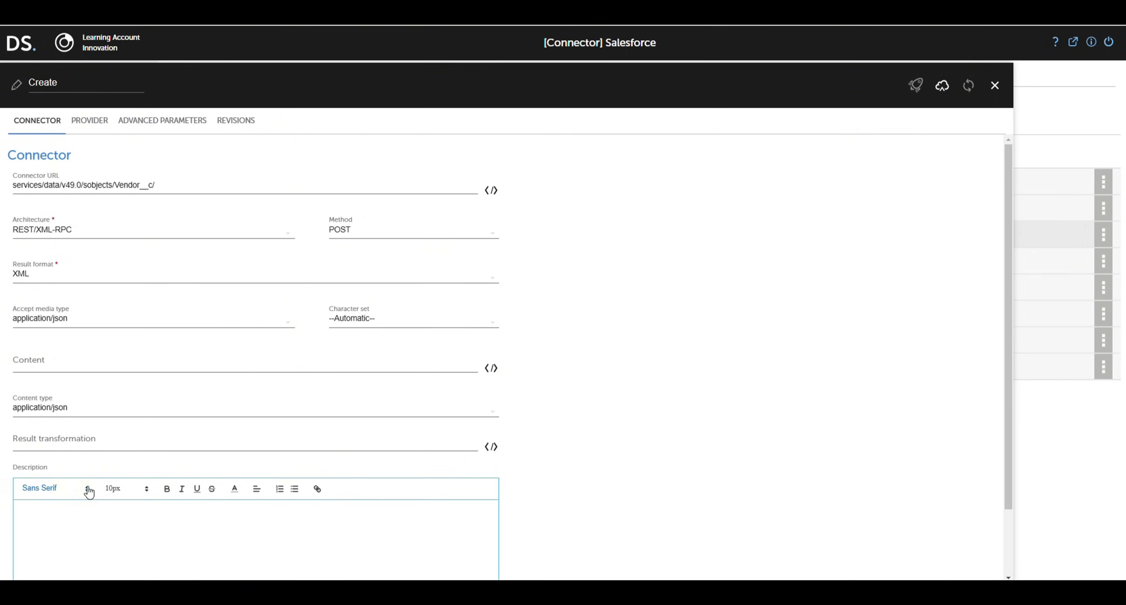
Paste the JSON vendor body as the Create connector's content
click(491, 368)
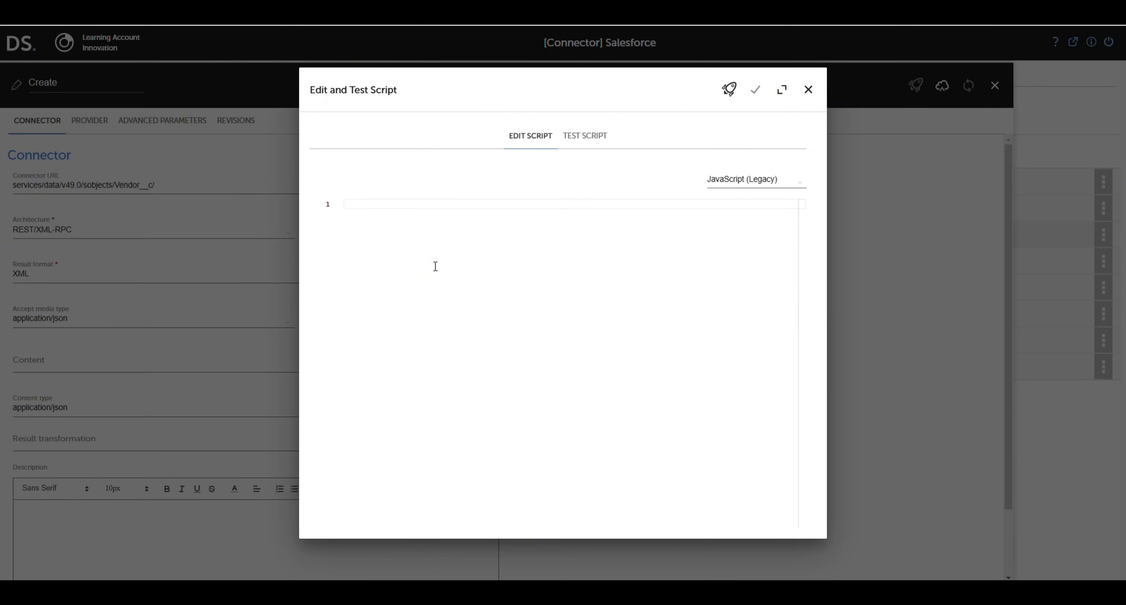
key(ctrl+v)
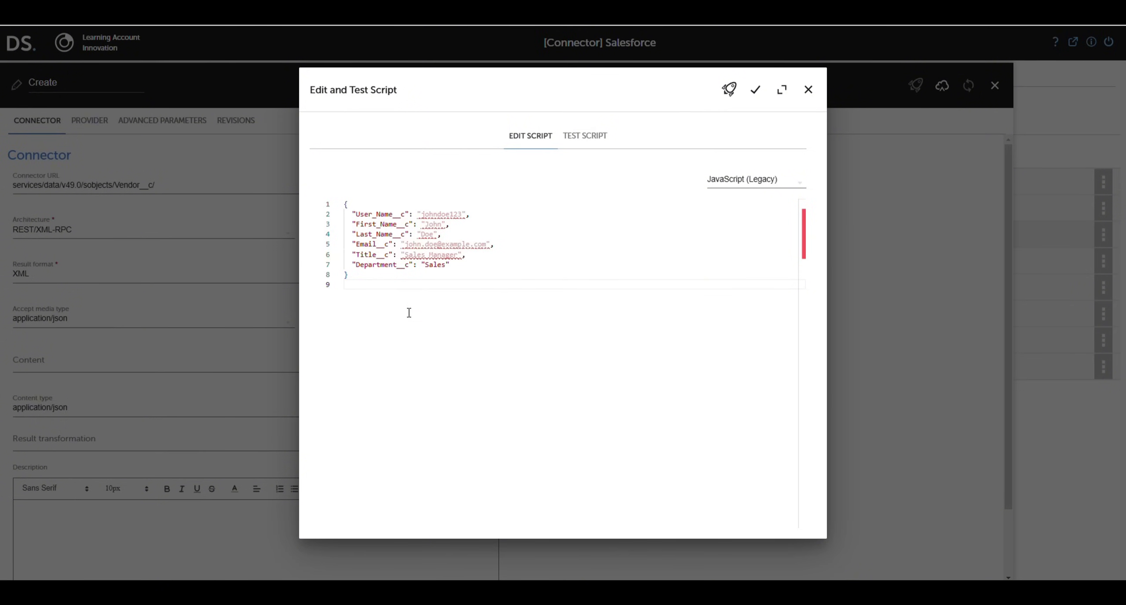
click(756, 94)
Test the Create connector and check the returned record id and empty errors list
click(913, 86)
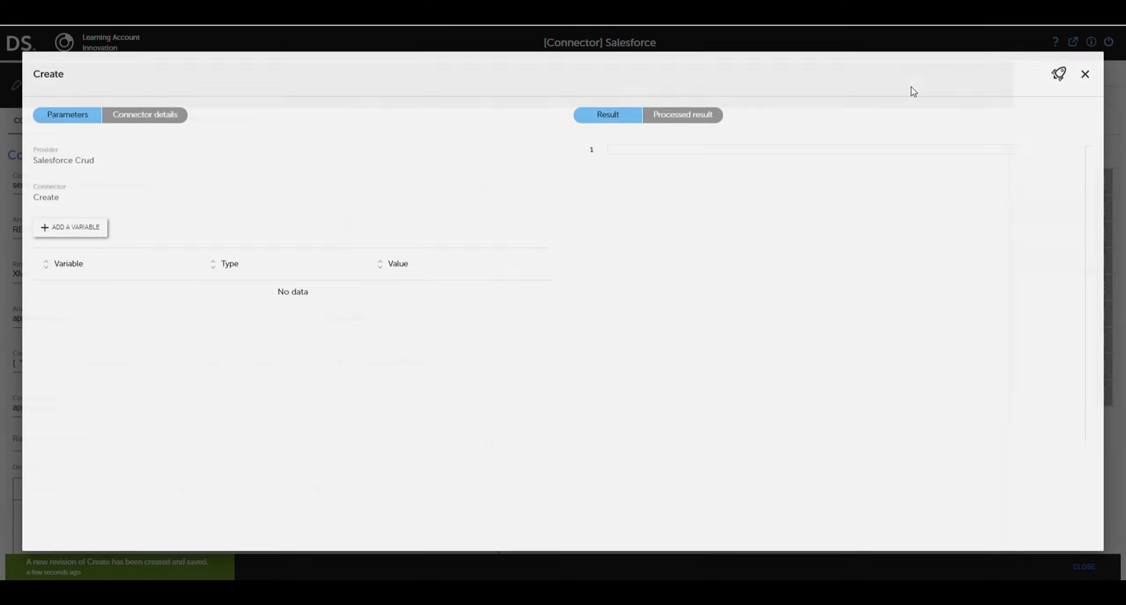
click(1058, 76)
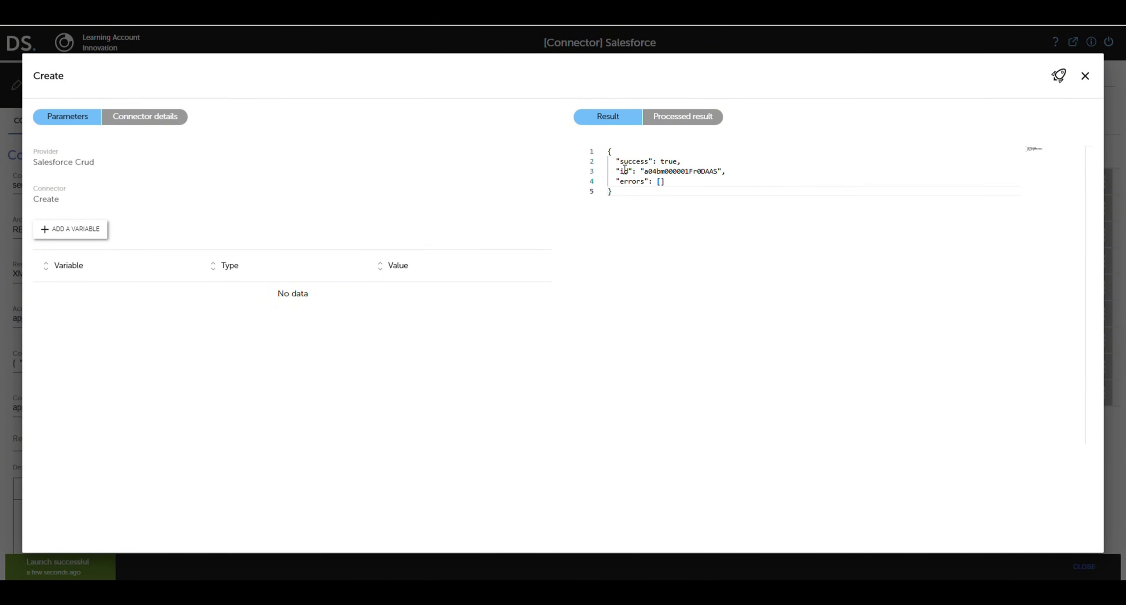
drag(625, 169, 739, 171)
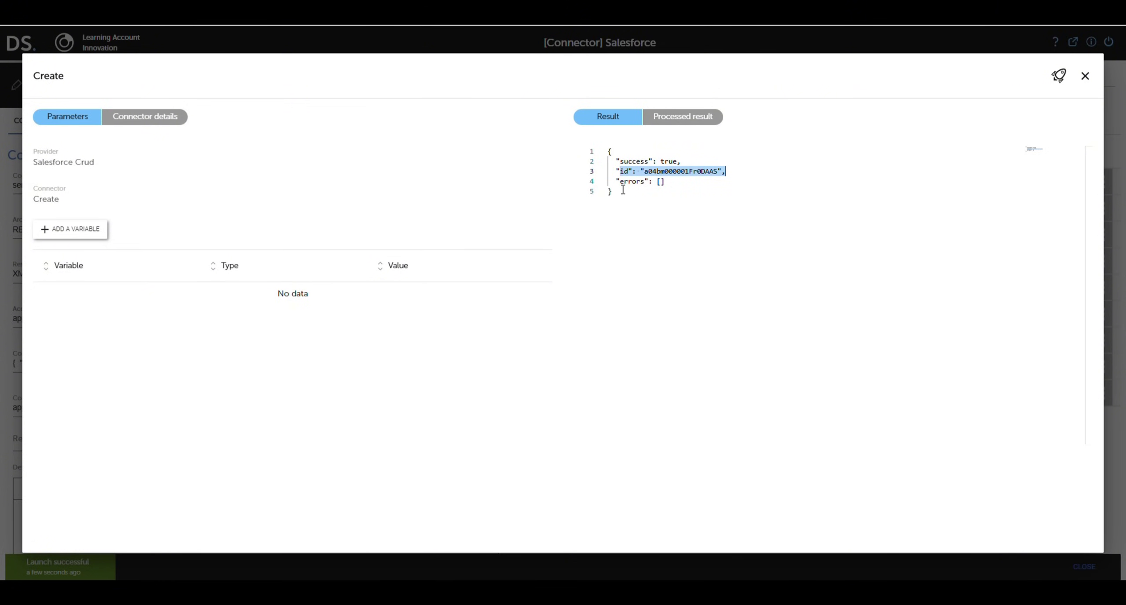
drag(616, 182, 676, 188)
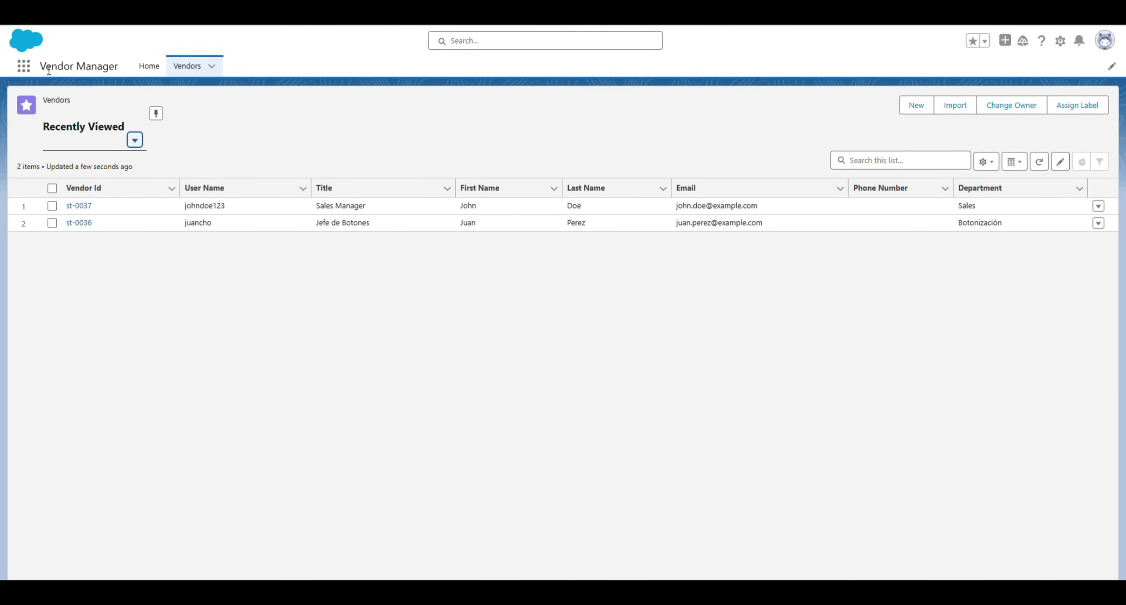
Open vendor record st-0037 from the Salesforce Vendors list to view its details
click(79, 205)
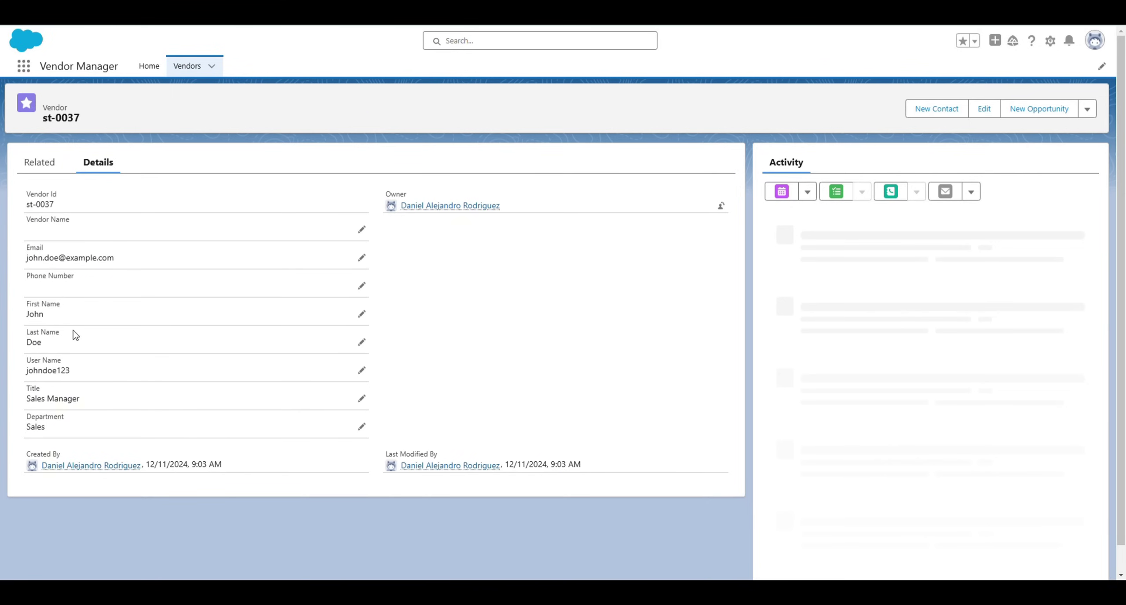